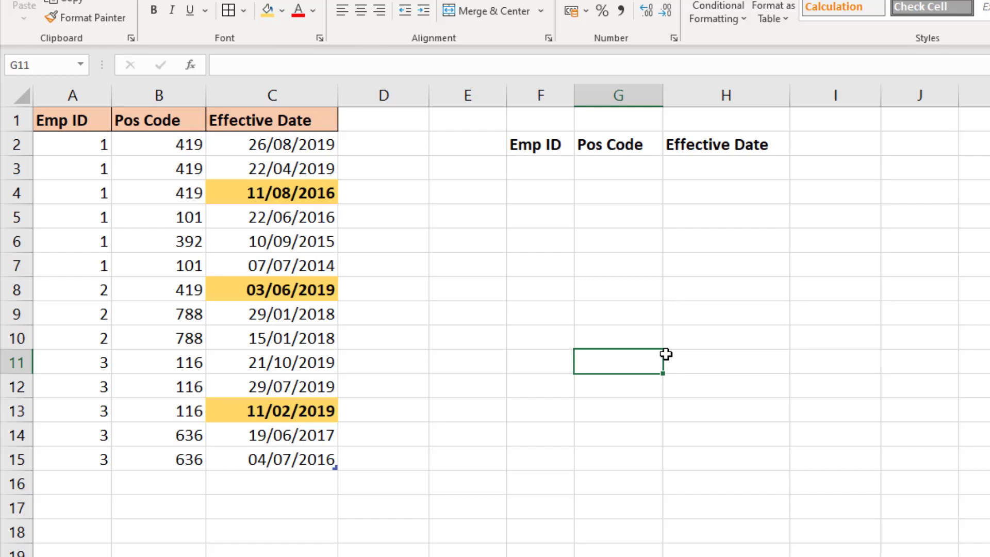
Step: Enter =UNIQUE(employees[Emp ID]) in F3 so Emp IDs 1, 2 and 3 spill down
click(553, 170)
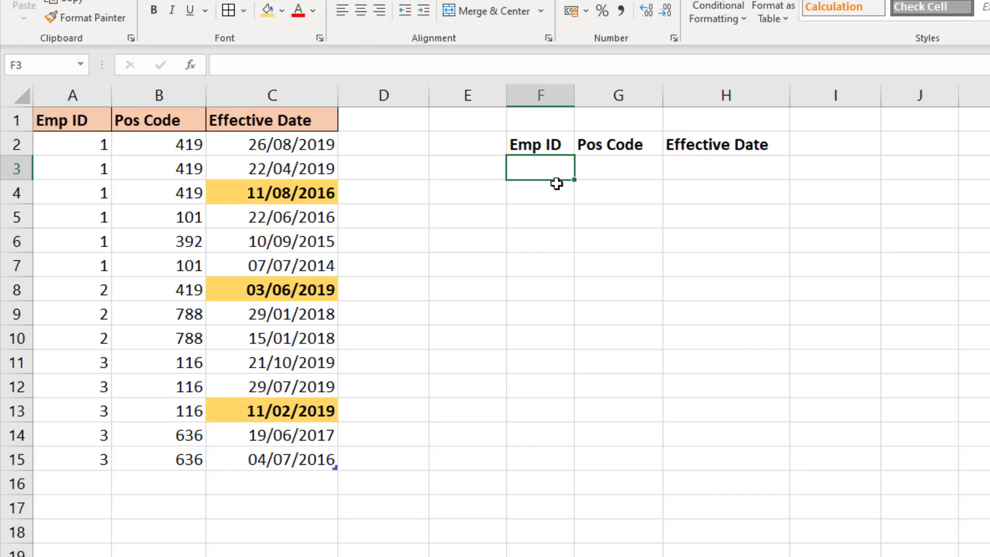
text(=)
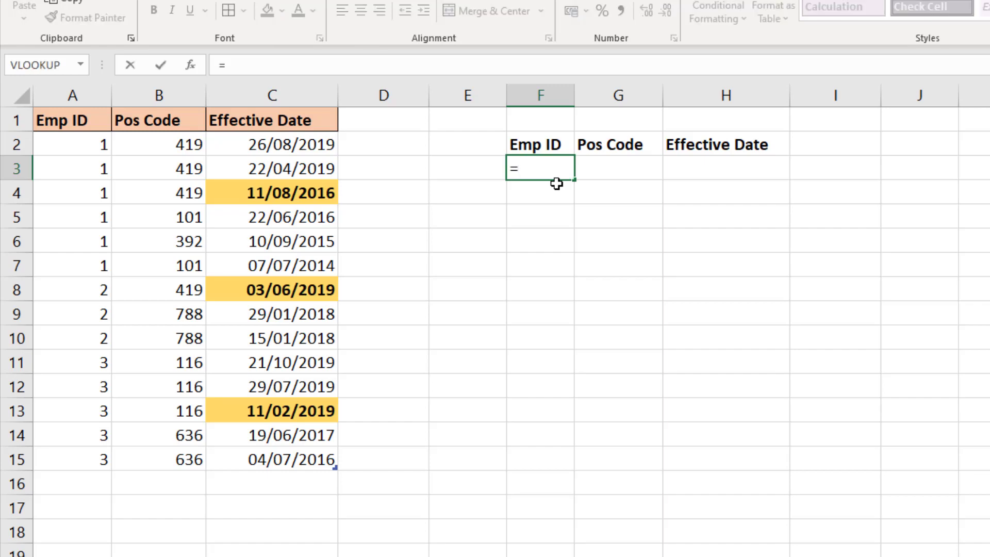
text(un)
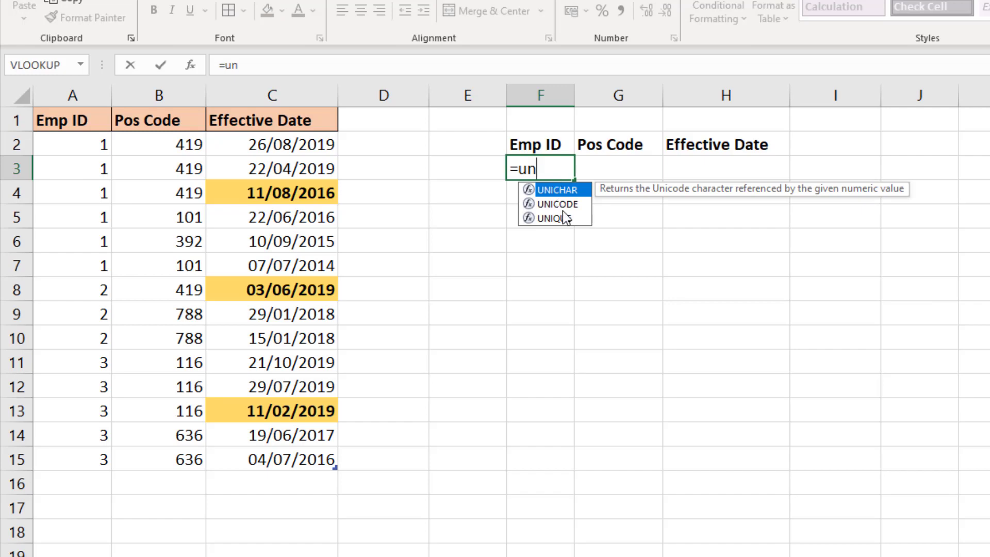
double_click(573, 220)
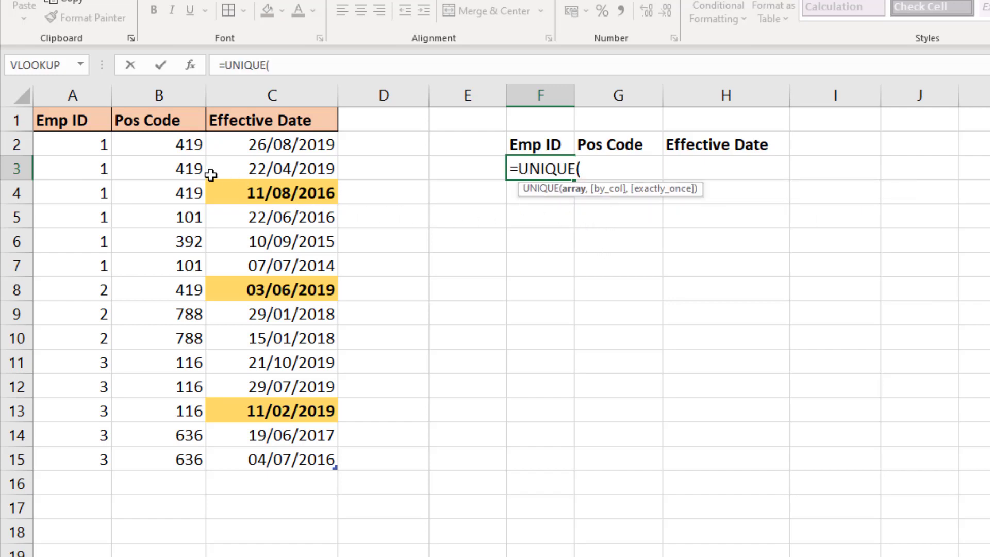
click(91, 114)
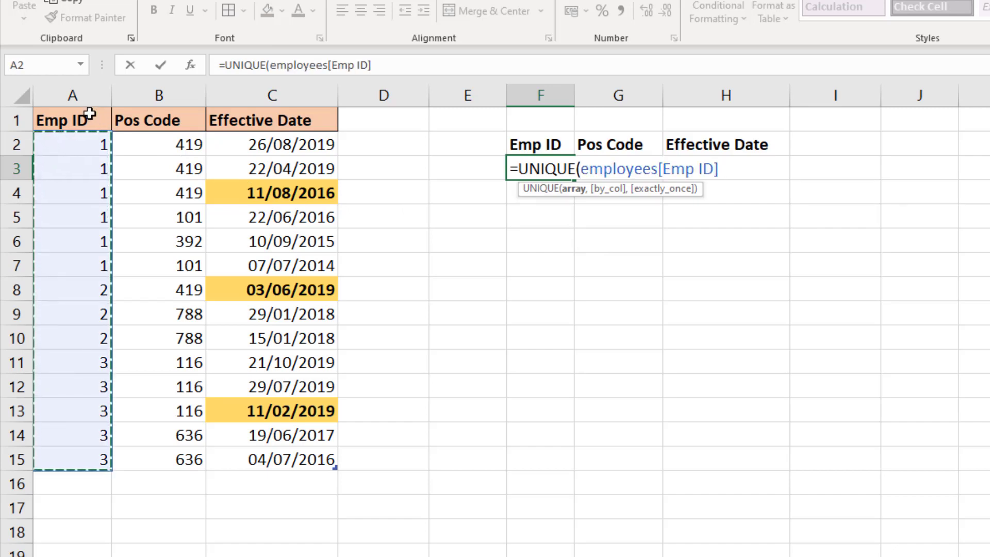
text())
key(Return)
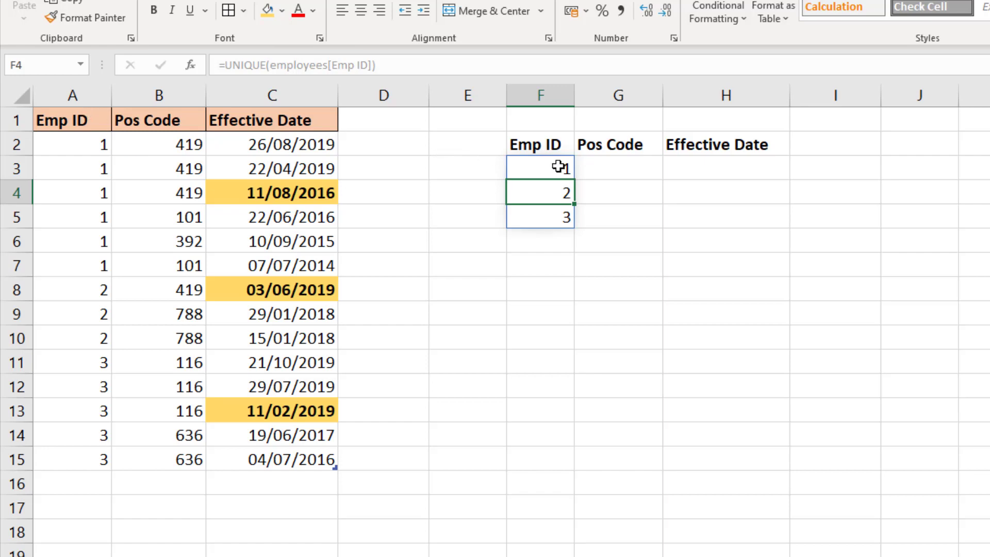
click(598, 167)
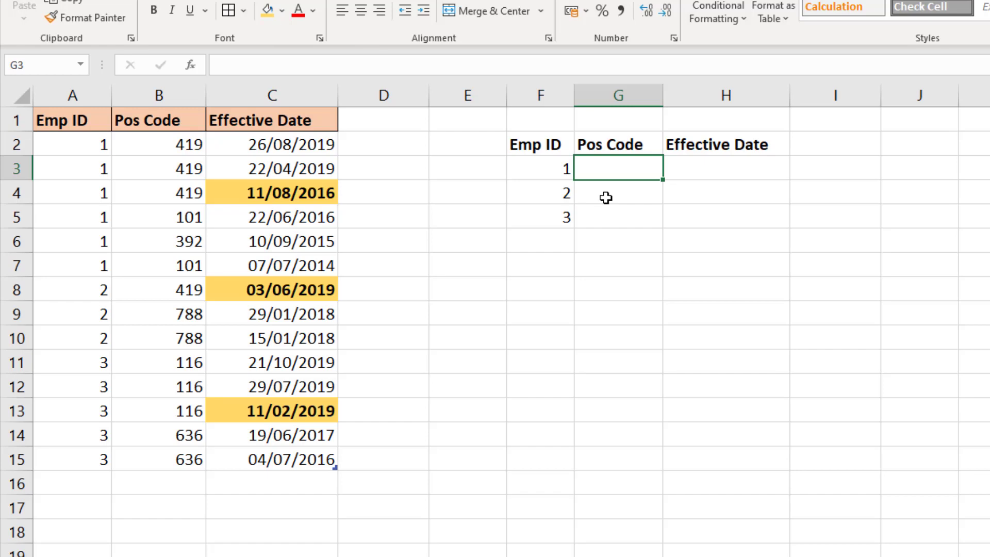
Step: Enter =MAXIFS(employees[Effective Date],employees[Emp ID],F3#) in G3, returning 43703, 43619 and 43759
text(=max)
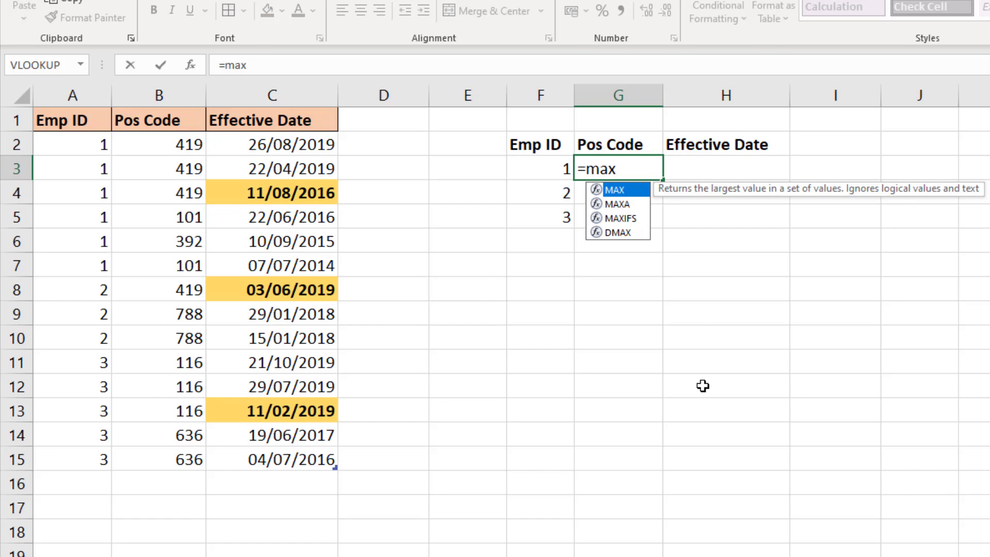
double_click(636, 220)
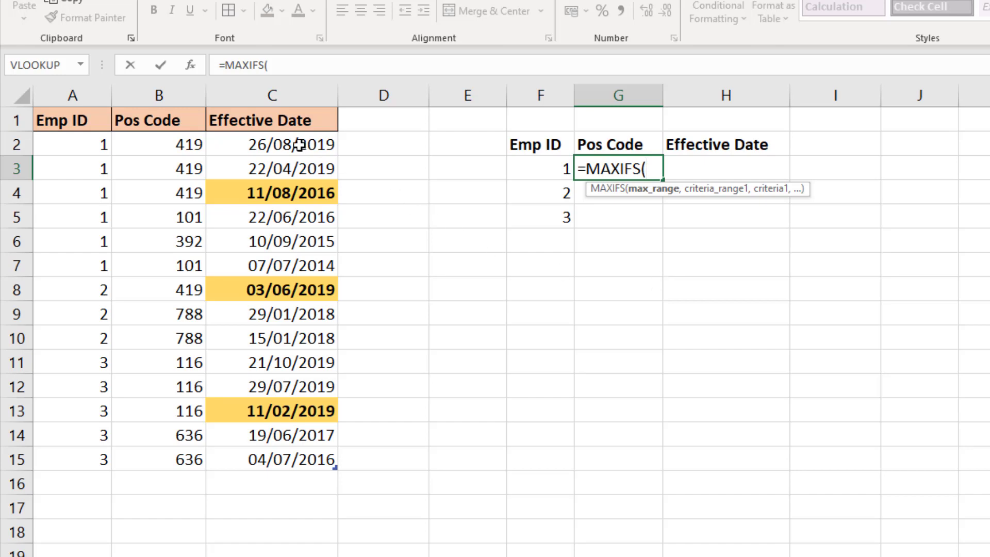
drag(299, 145, 284, 455)
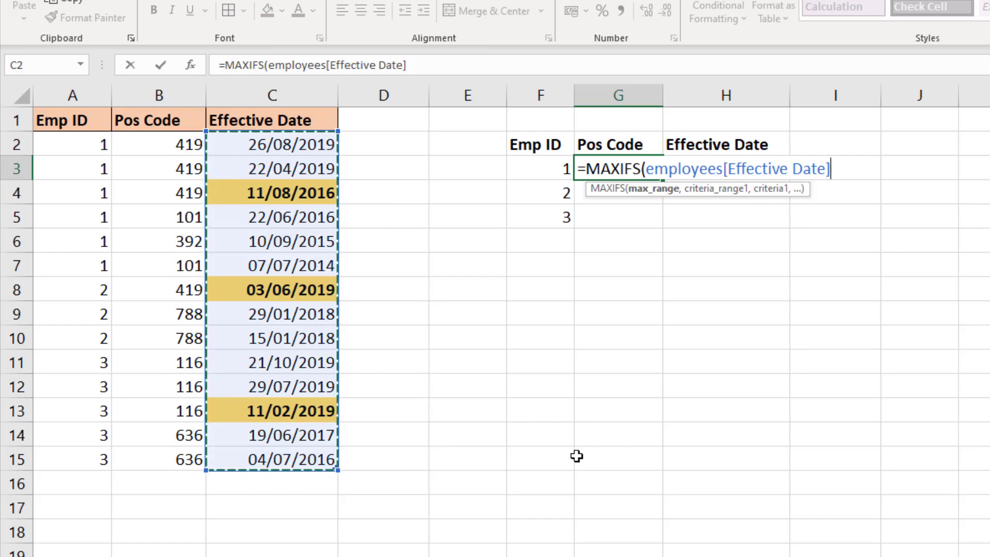
text(,)
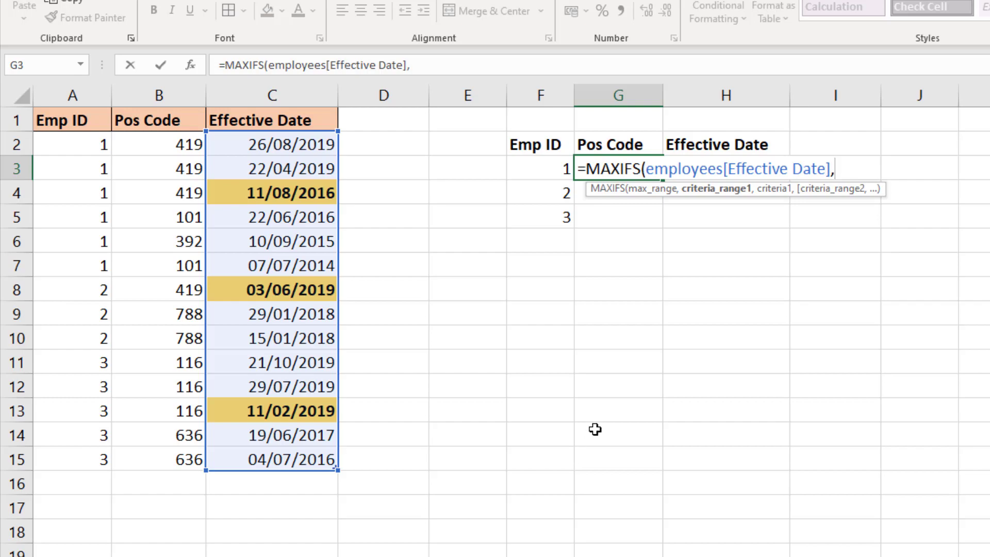
drag(77, 146, 77, 447)
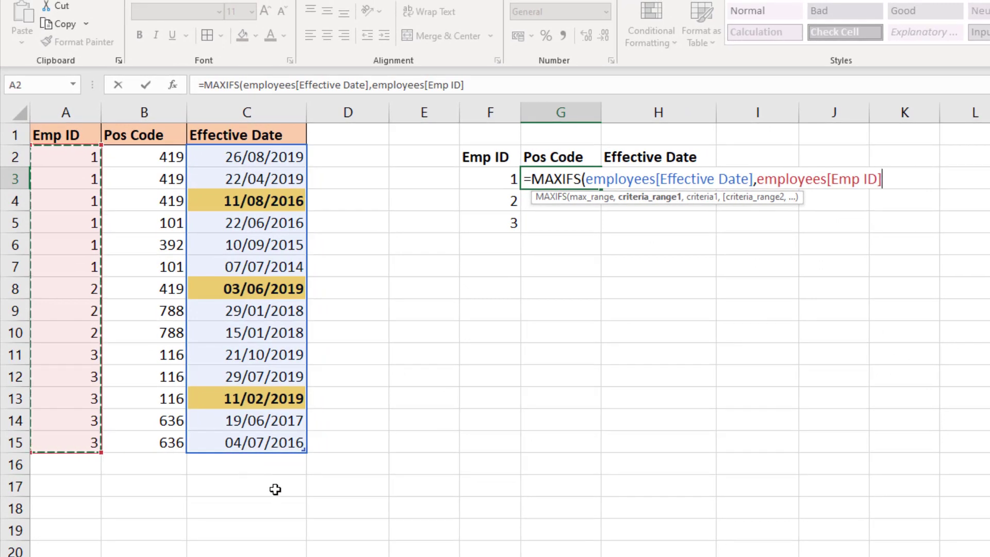
text(,)
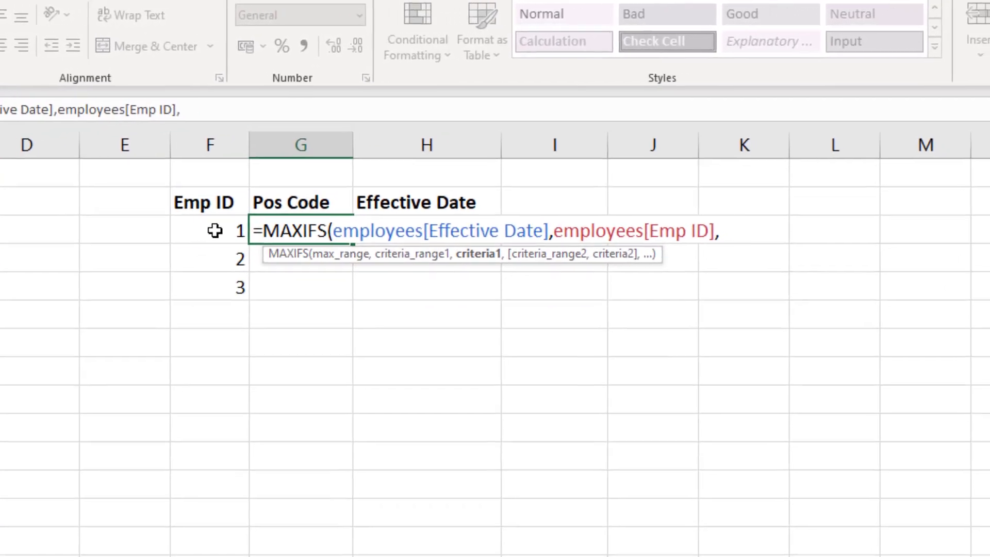
click(476, 184)
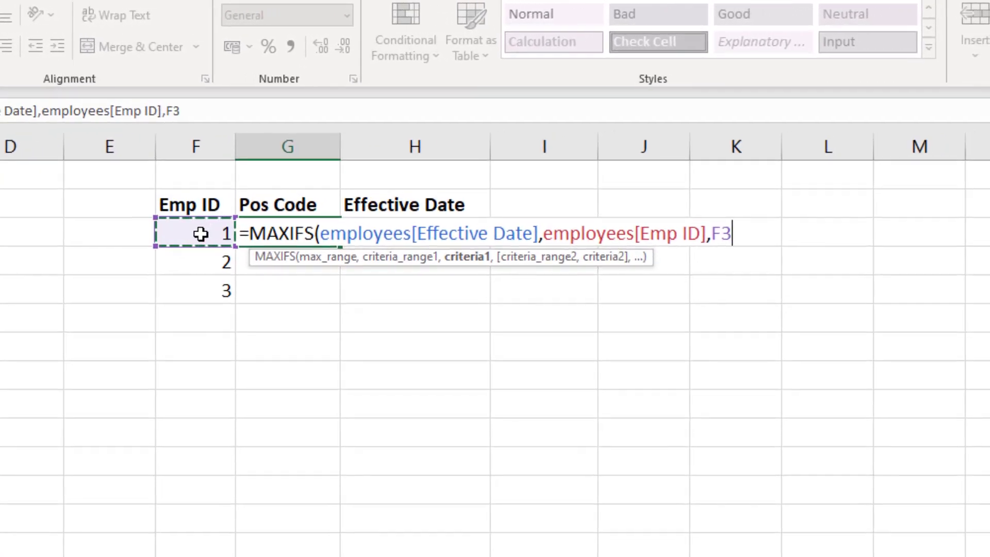
drag(201, 234, 200, 289)
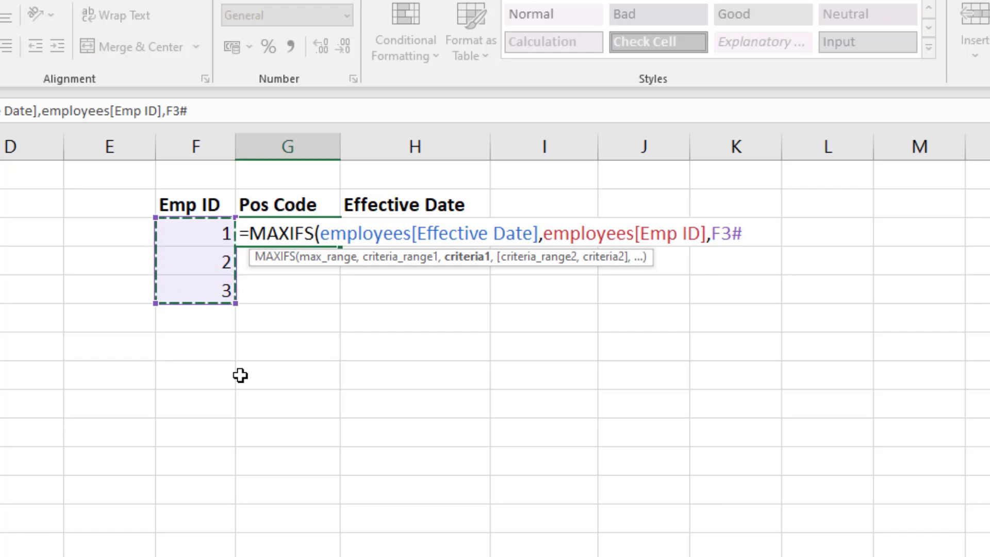
text())
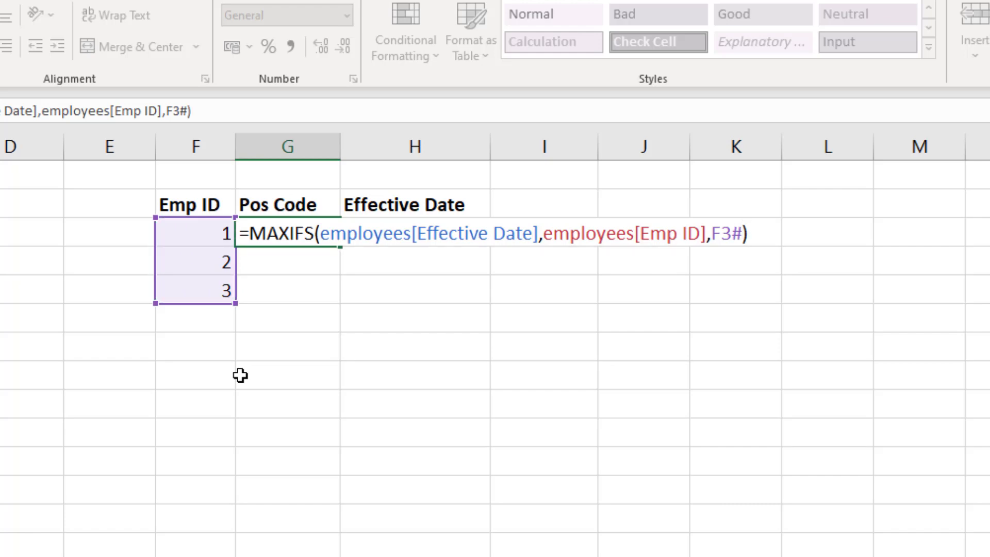
key(Return)
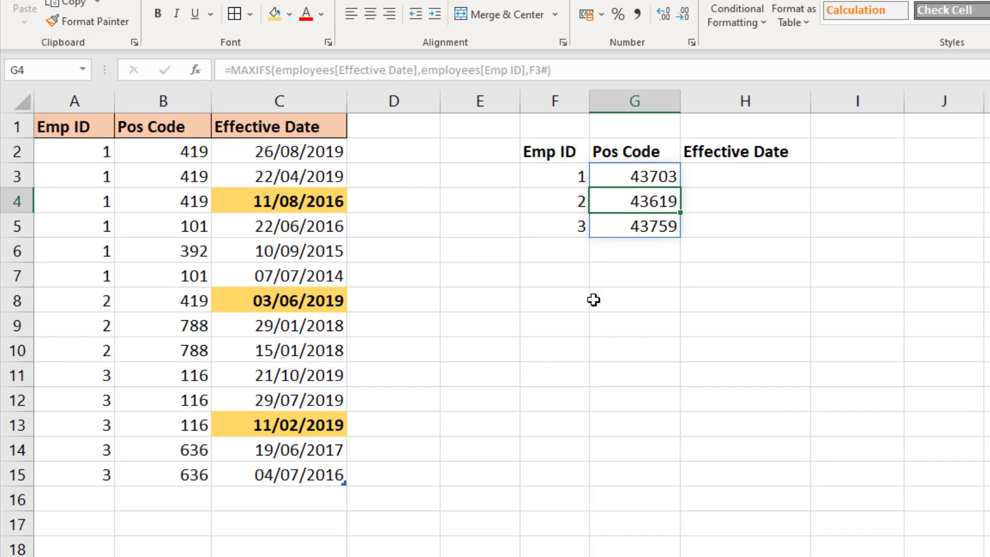
Step: Format G3:G5 as Short Date (26/08/2019, 03/06/2019, 21/10/2019) and widen column G
drag(630, 175, 628, 225)
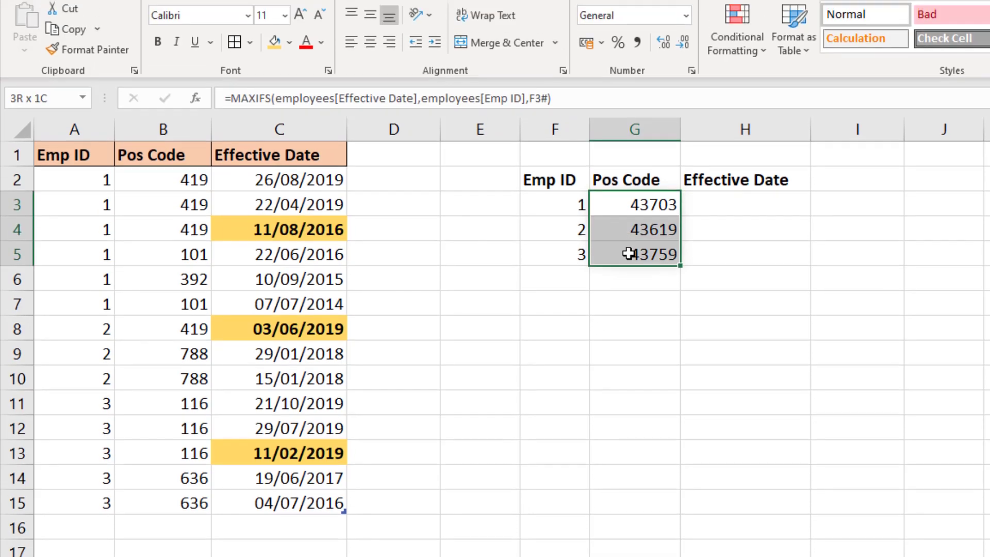
click(685, 15)
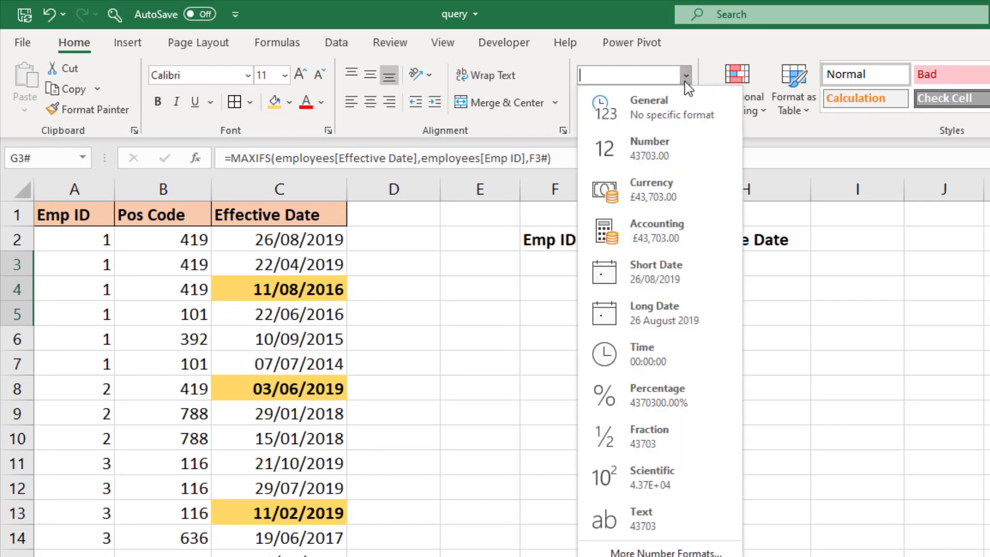
click(675, 271)
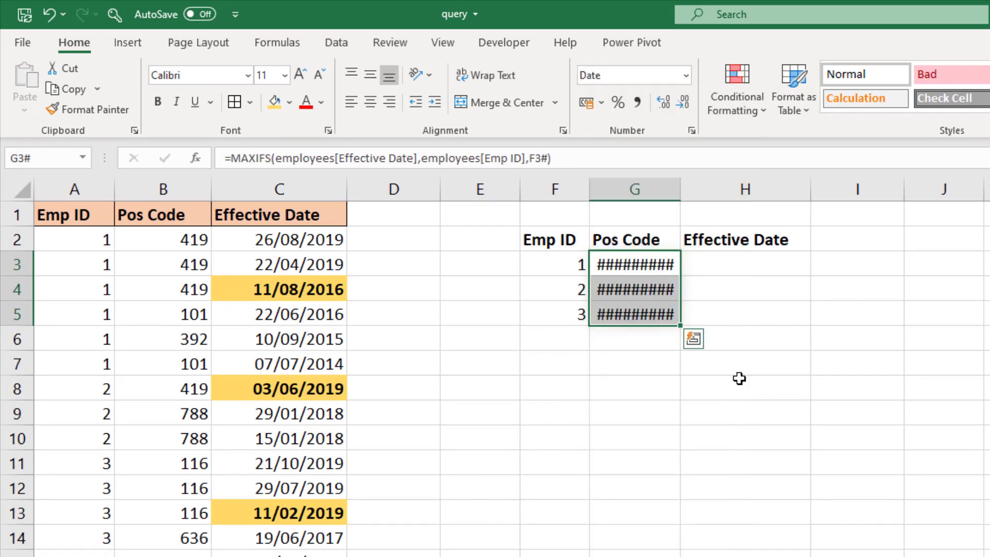
mouse_move(680, 189)
mouse_down()
mouse_move(703, 189)
mouse_move(707, 212)
mouse_up()
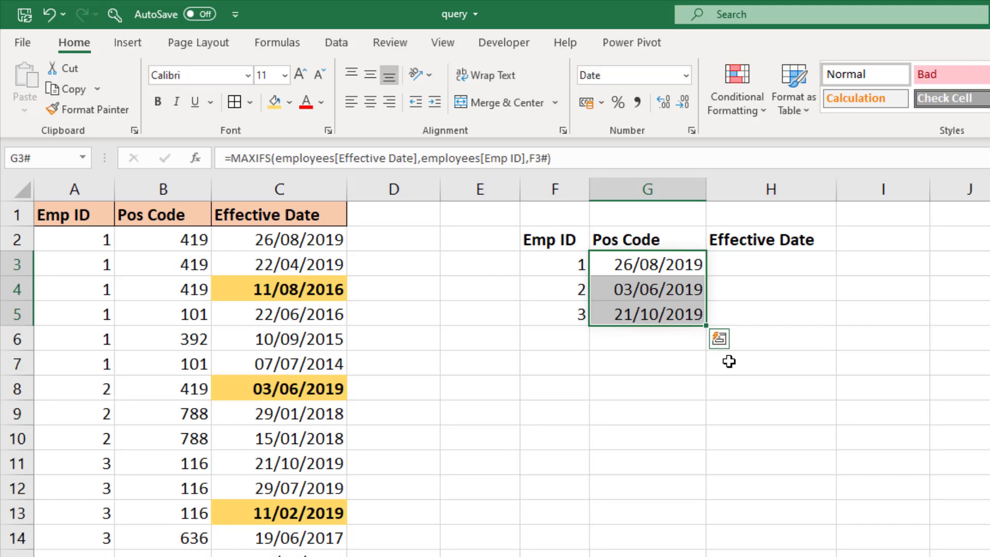
Step: Wrap the G3 MAXIFS in INDEX(employees[Pos Code],MATCH(...,employees[Effective Date],0))
key(ctrl+z)
double_click(636, 263)
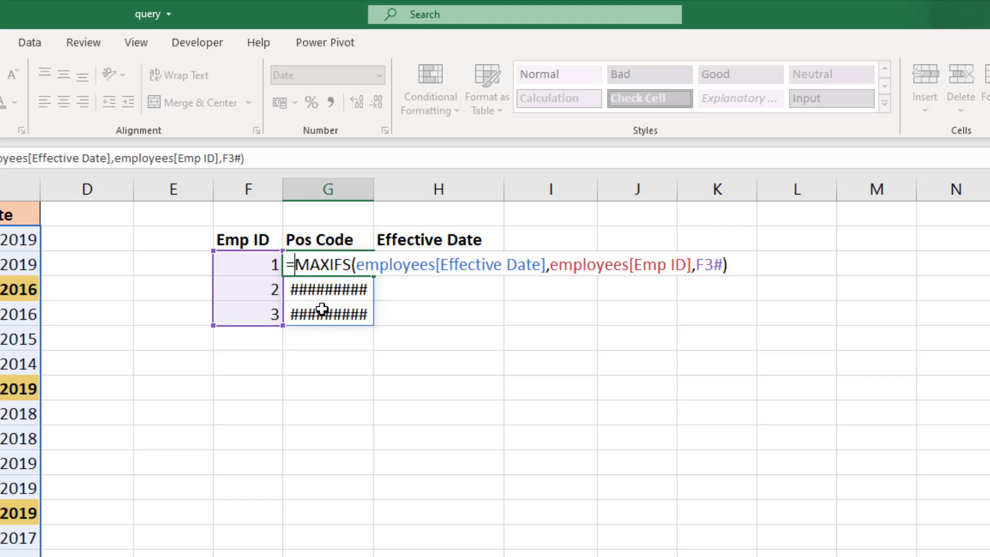
text(index()
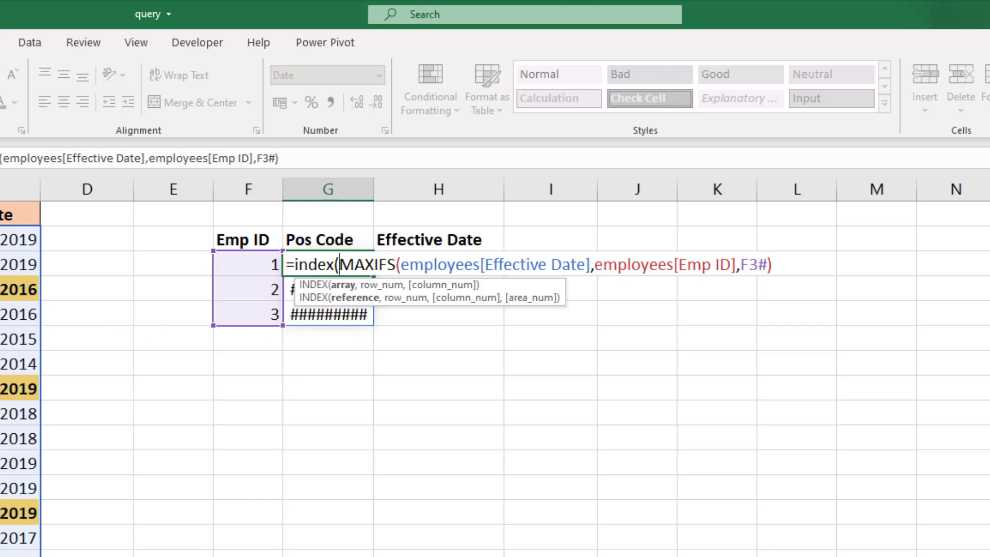
key(ctrl+v)
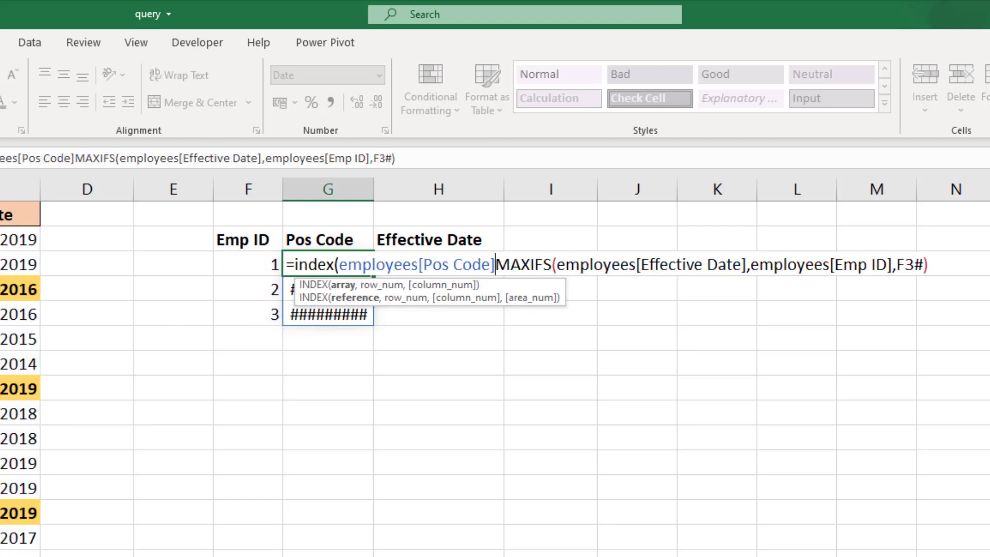
text(,match()
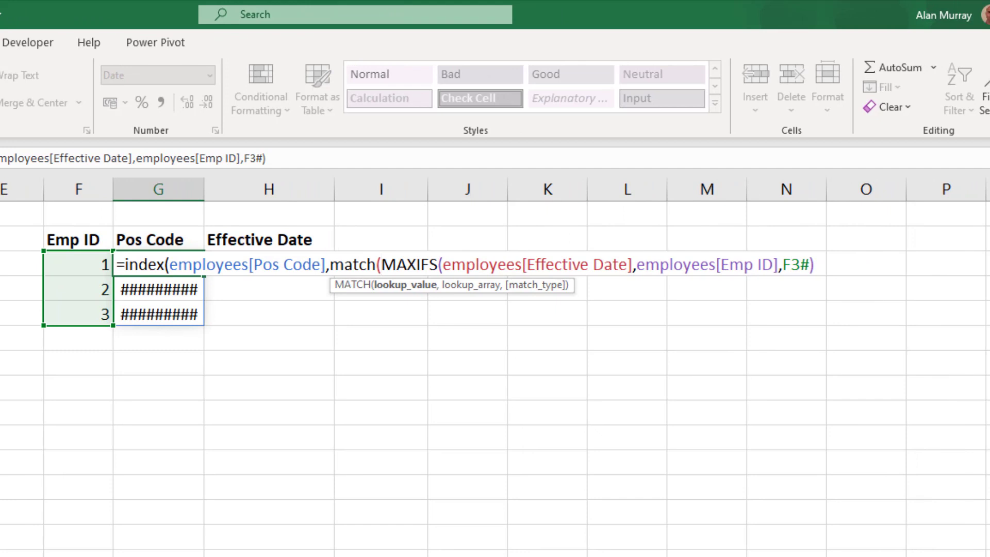
click(817, 264)
text(,)
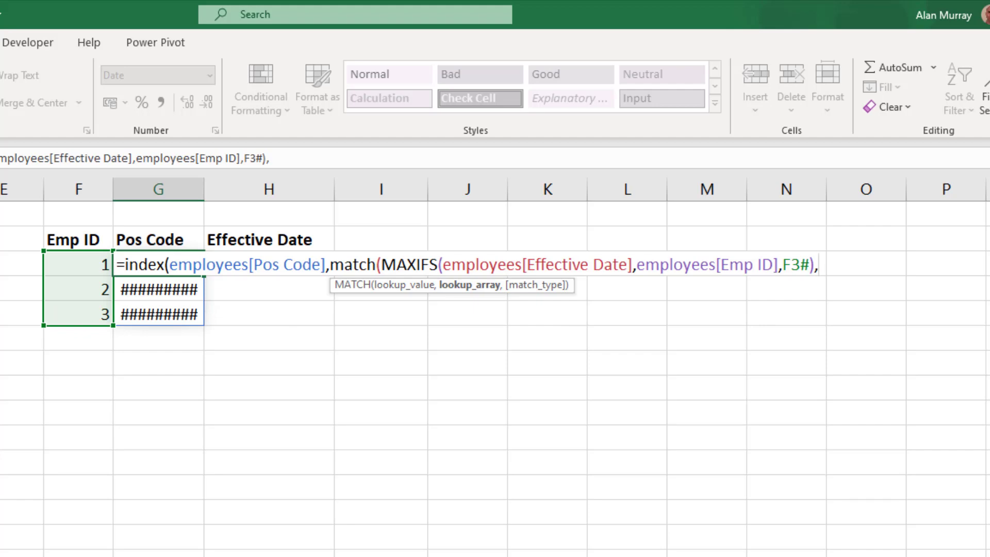
key(ctrl+v)
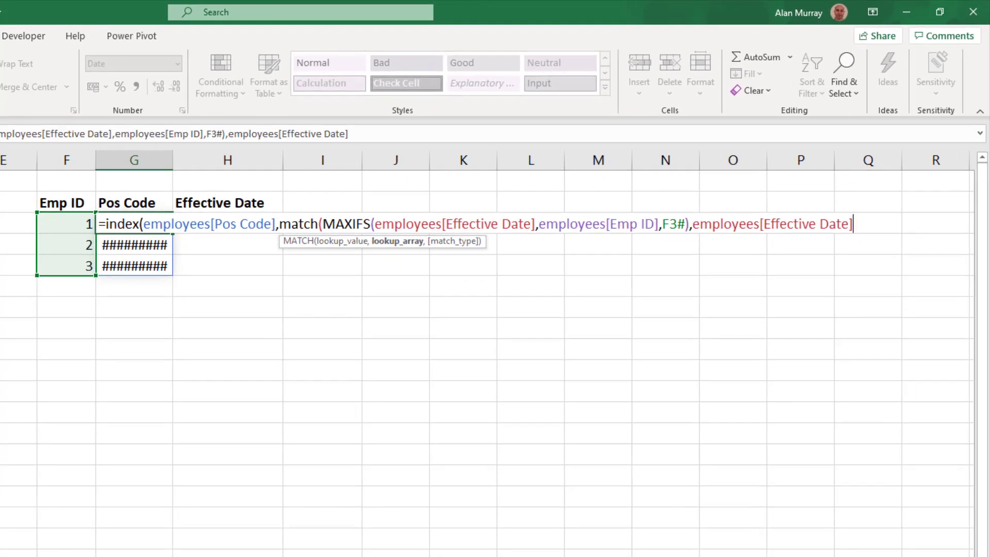
text(,0)
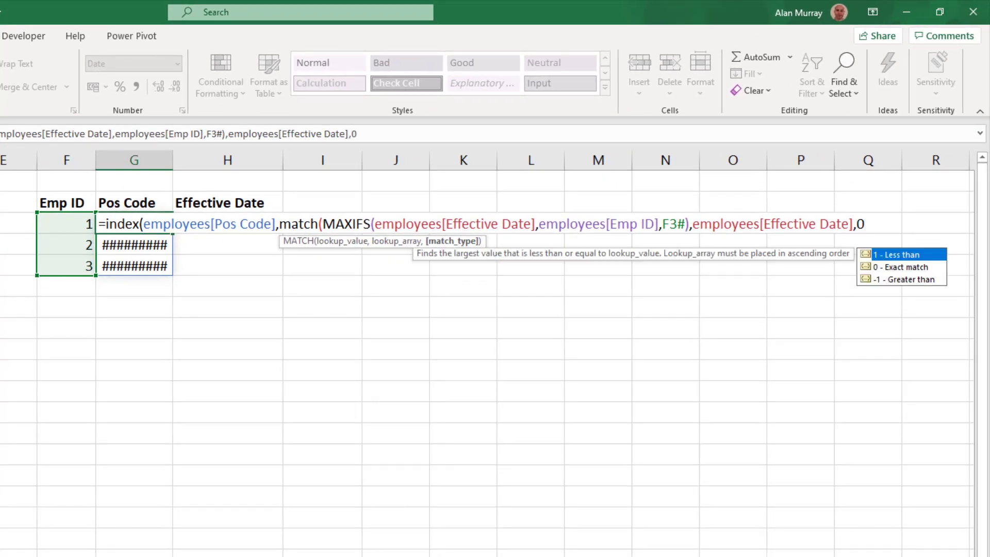
text())
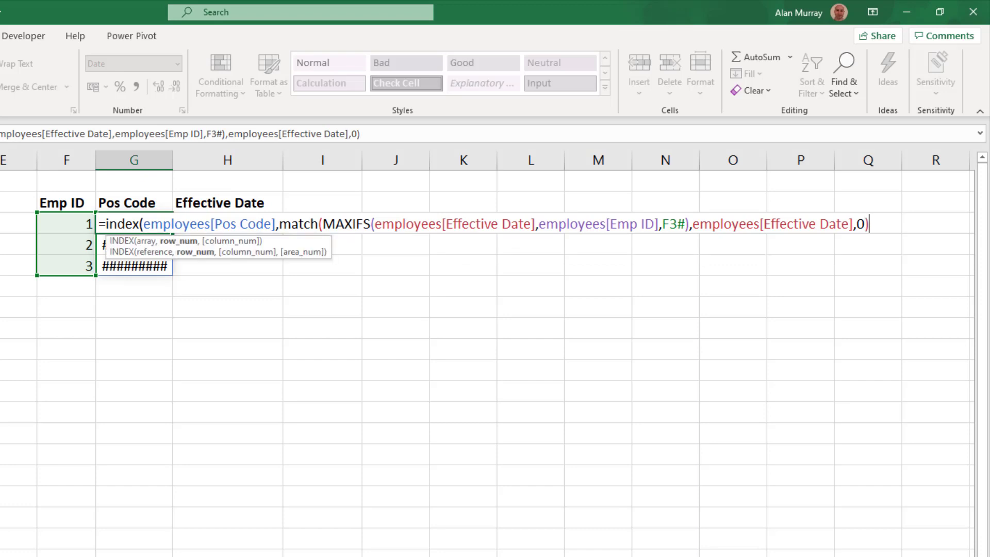
text())
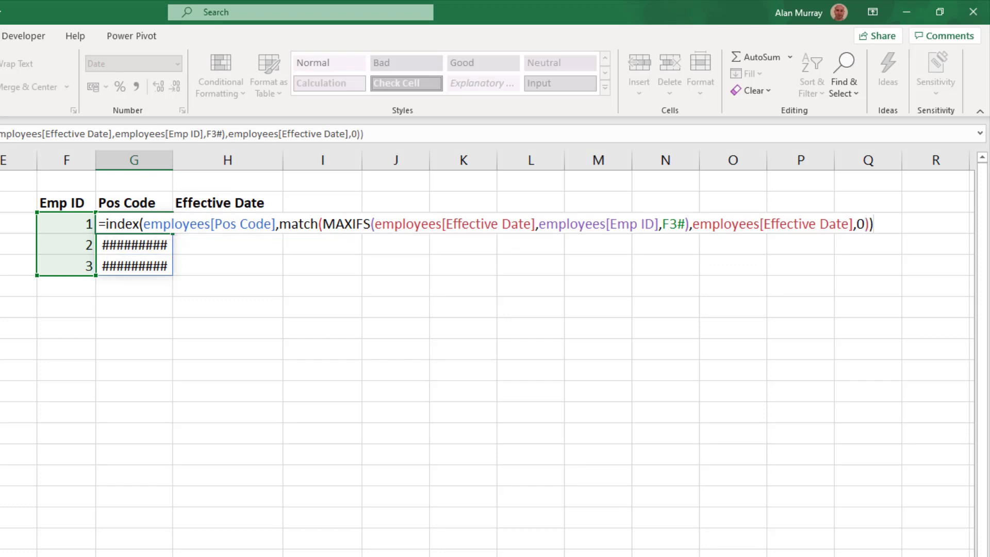
key(Return)
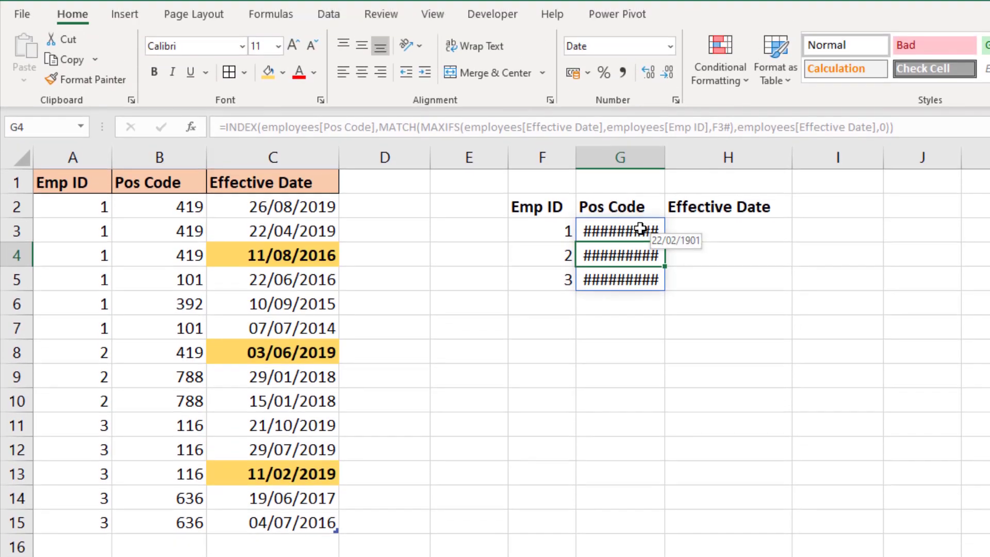
Step: Switch G3:G5 to General format so the Pos Codes read 419, 419 and 116
drag(638, 155, 638, 205)
click(668, 75)
click(659, 103)
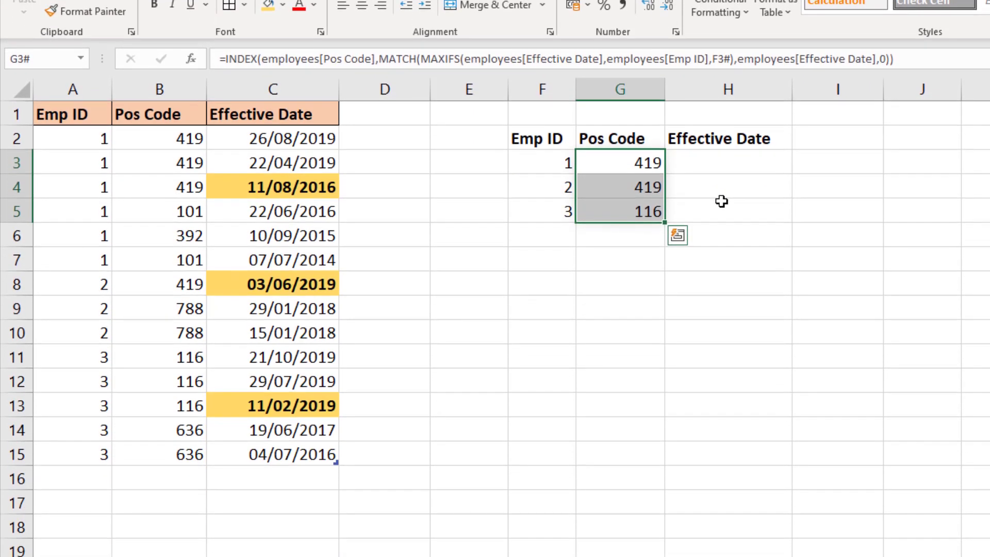
click(721, 195)
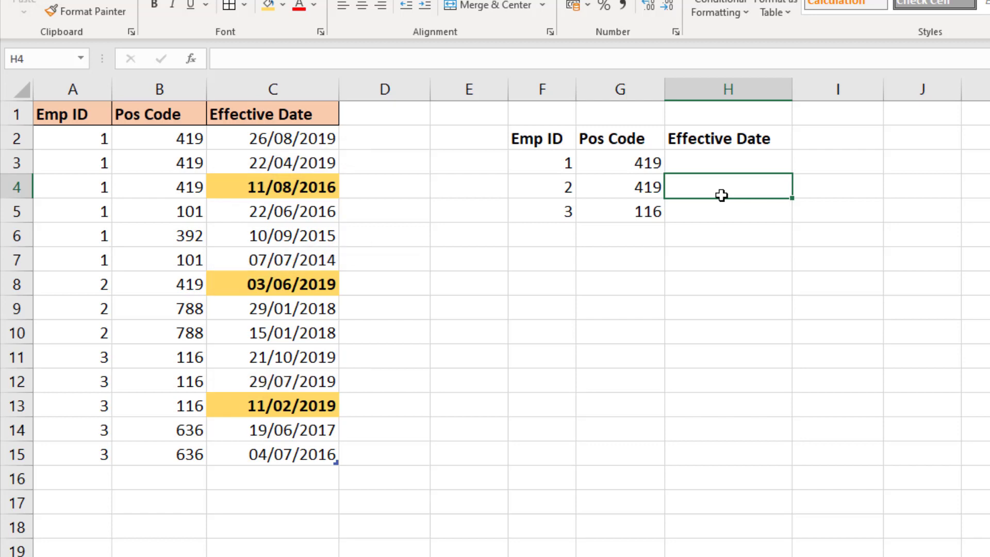
Step: Enter =MINIFS(employees[Effective Date],employees[Emp ID],F3#,employees[Pos Code],G3#) in H3
click(758, 162)
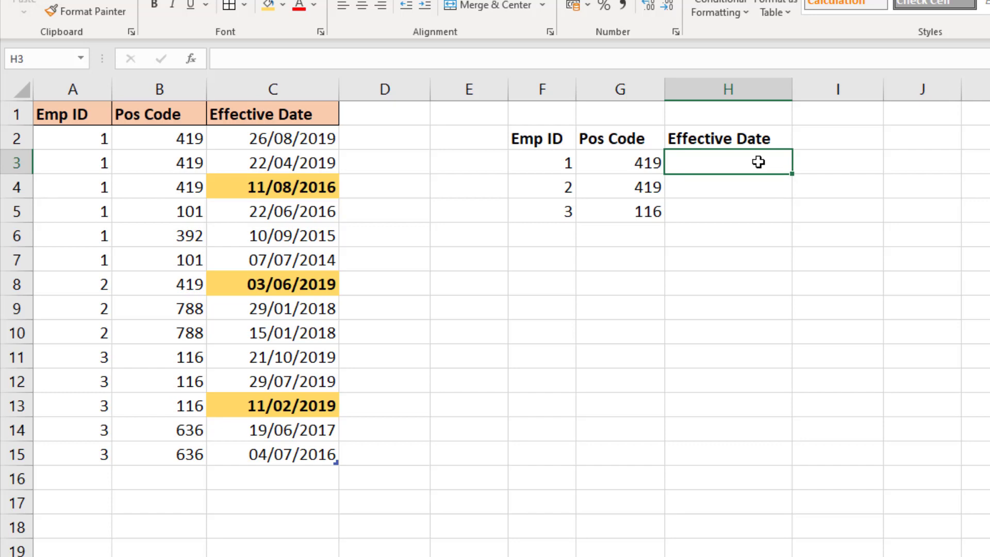
text(=min)
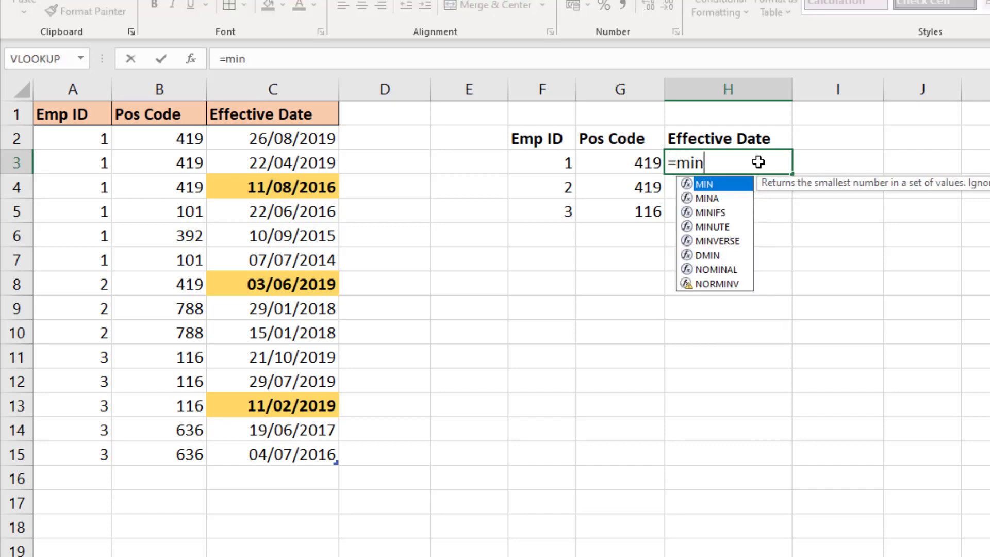
key(Down)
key(Down)
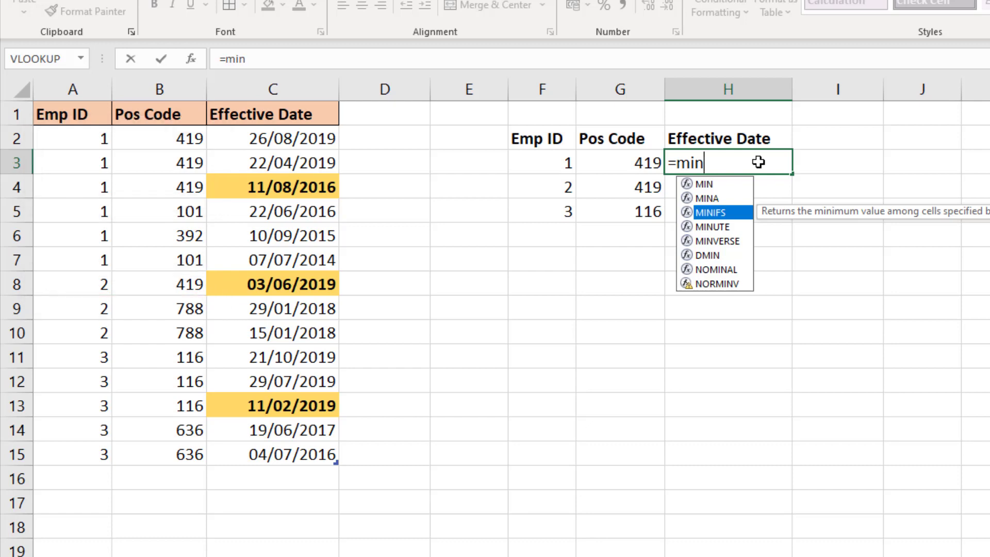
key(Tab)
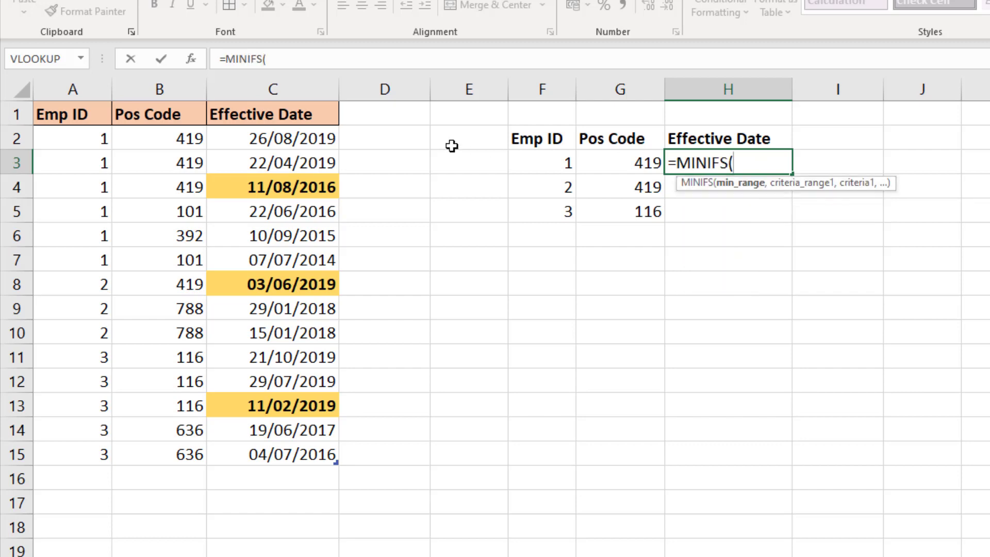
click(271, 101)
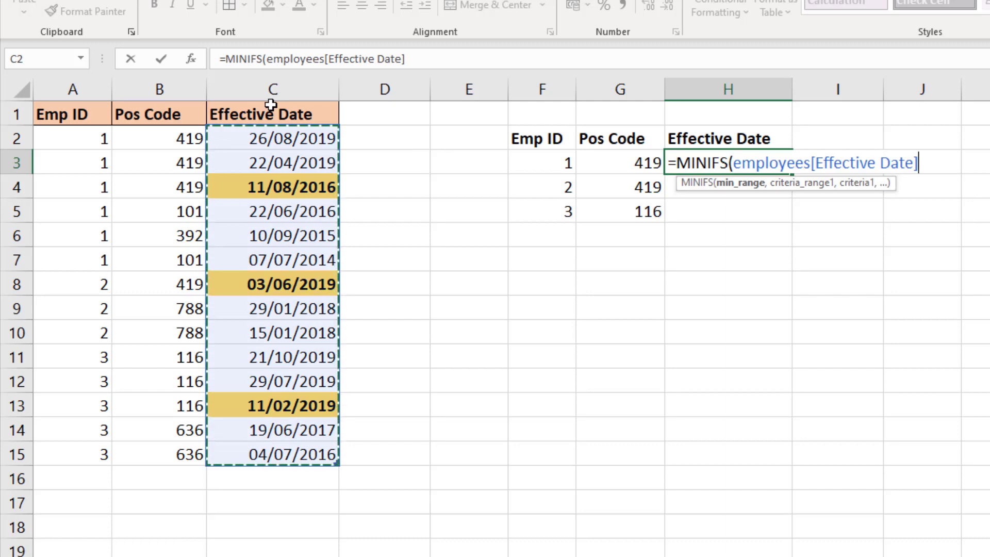
text(,)
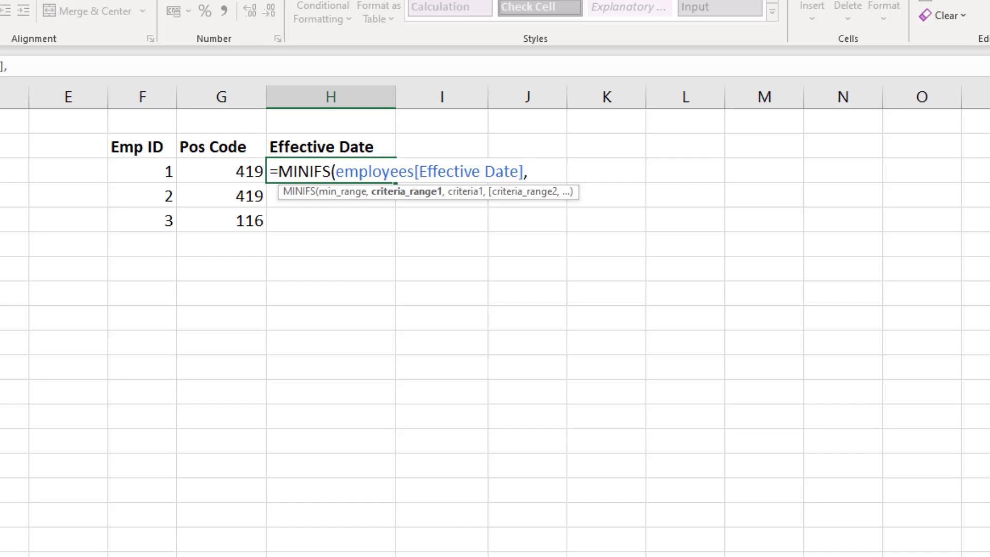
text(,)
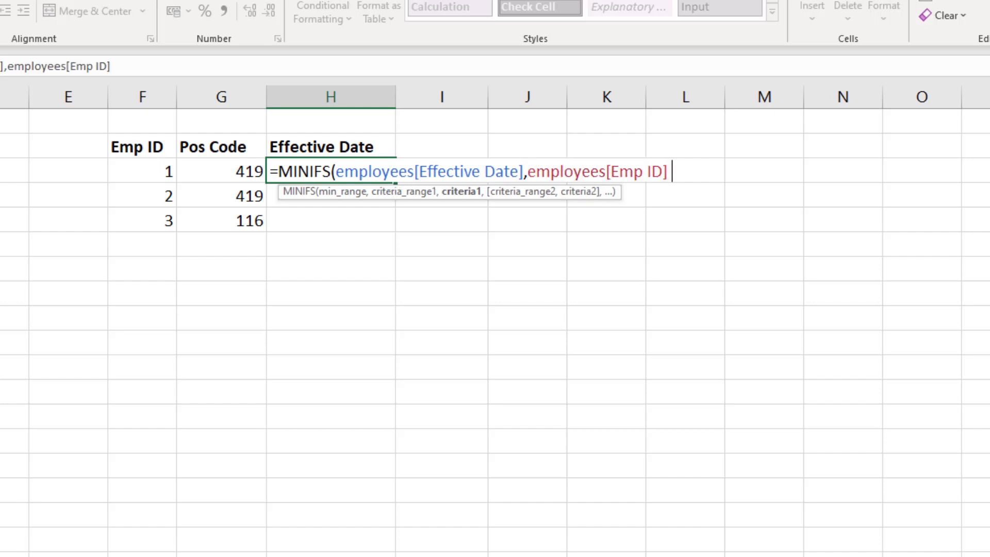
drag(139, 172, 142, 223)
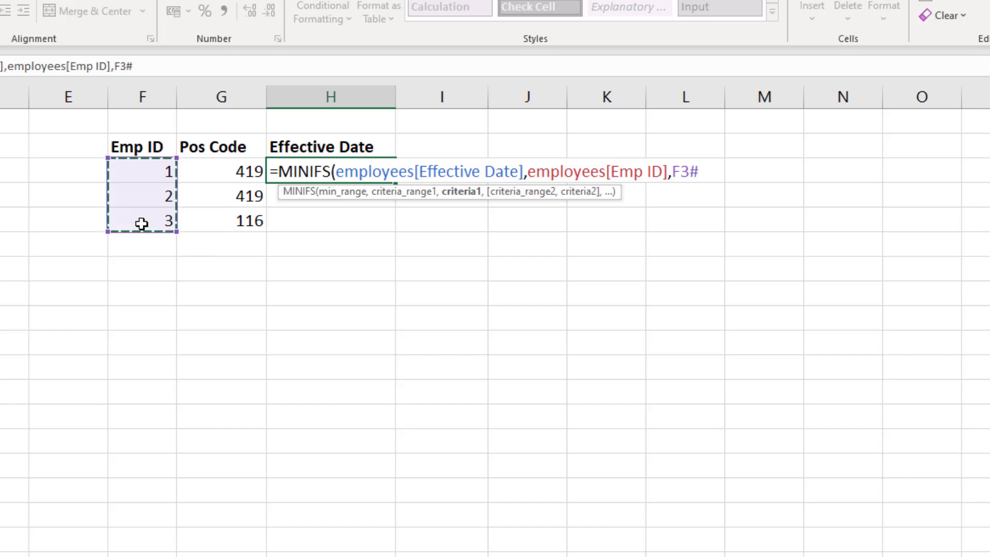
text(,)
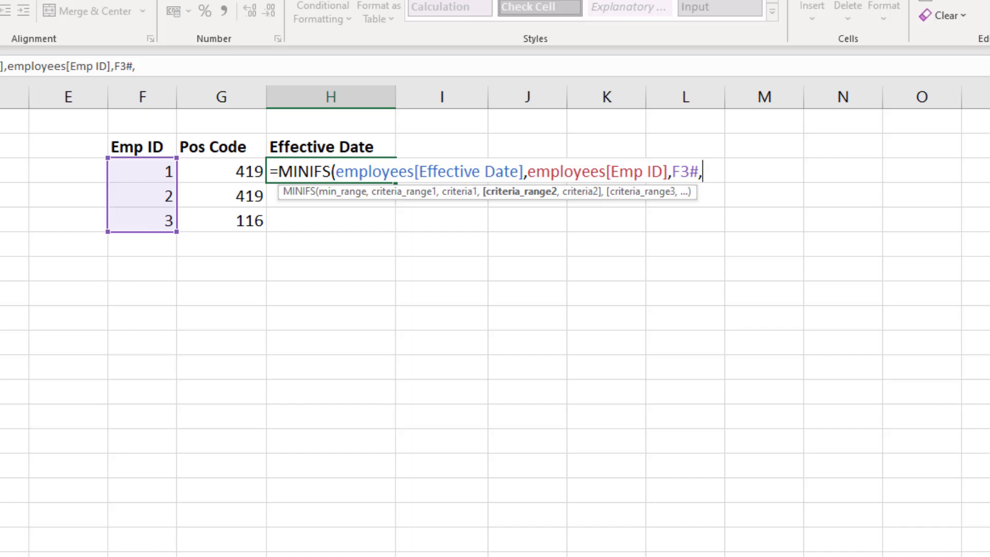
text(employees[Pos Code])
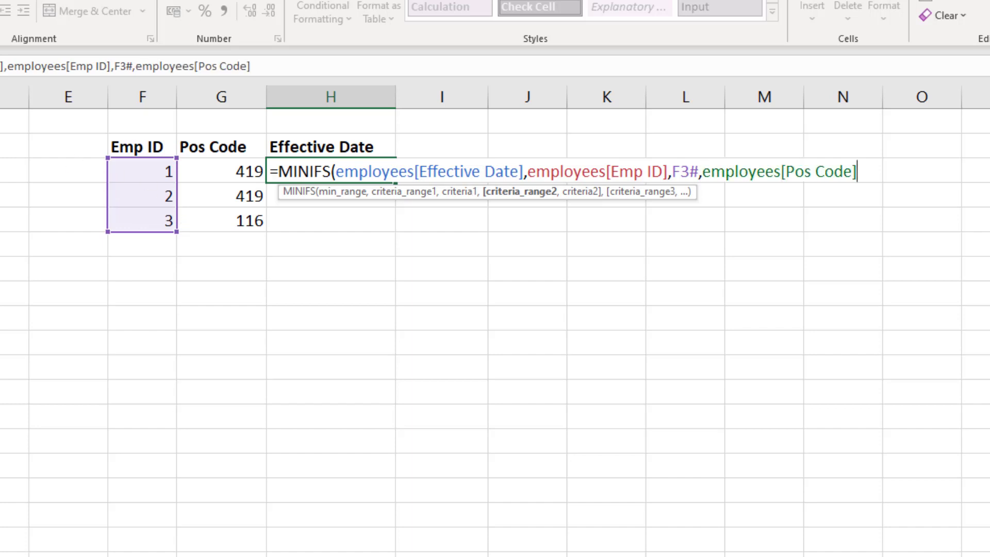
text(,)
click(223, 176)
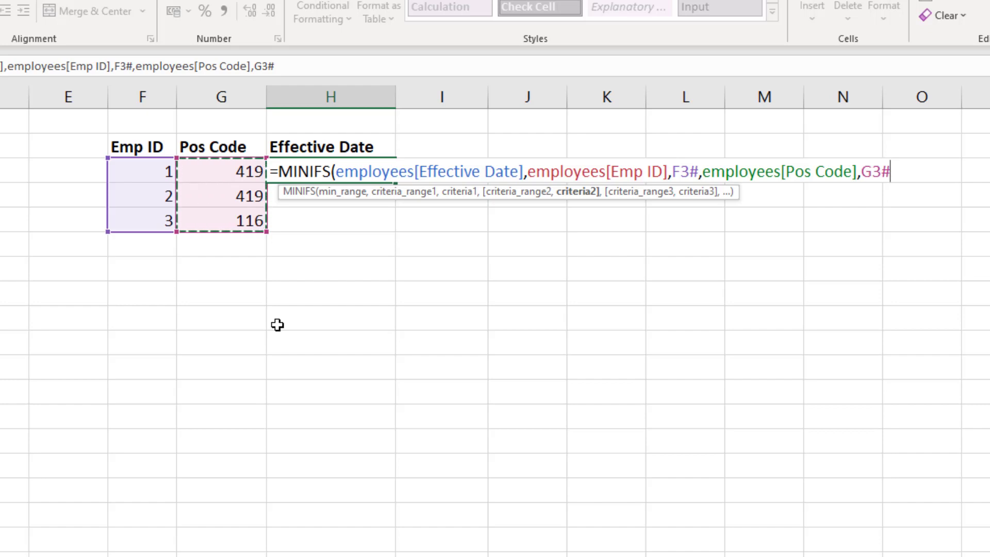
text())
key(Return)
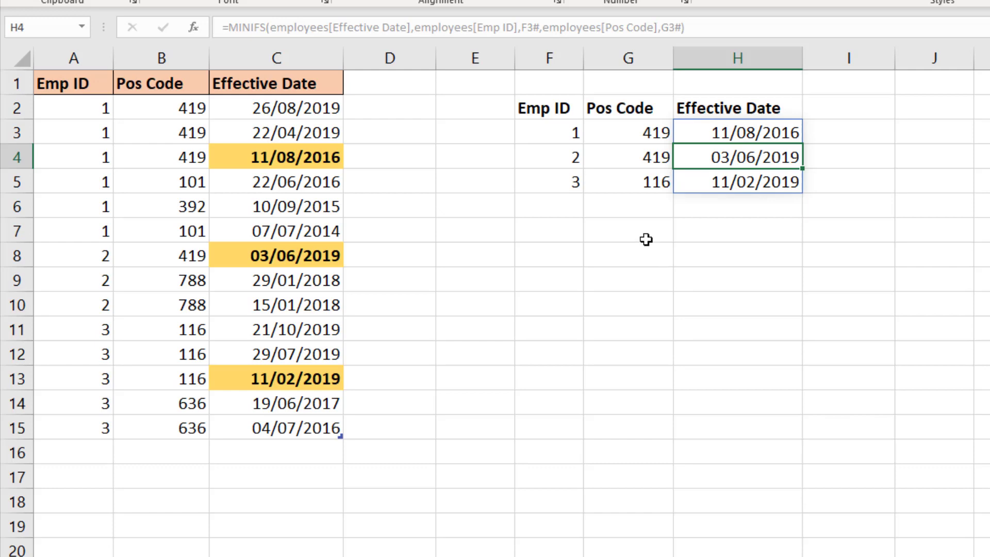
Step: Copy the Emp ID, Pos Code and Effective Date headers from F2:H2 into row 8
drag(566, 108, 655, 259)
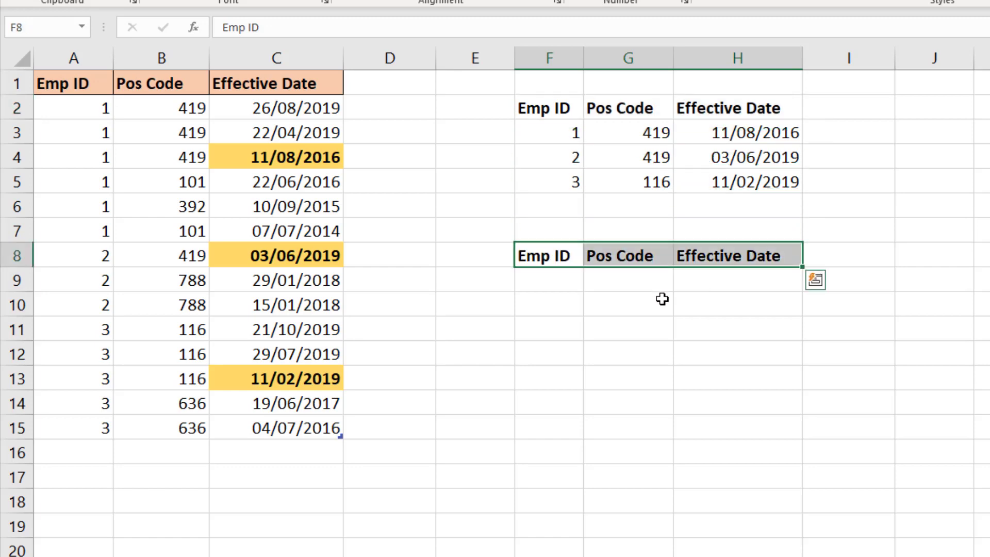
click(570, 289)
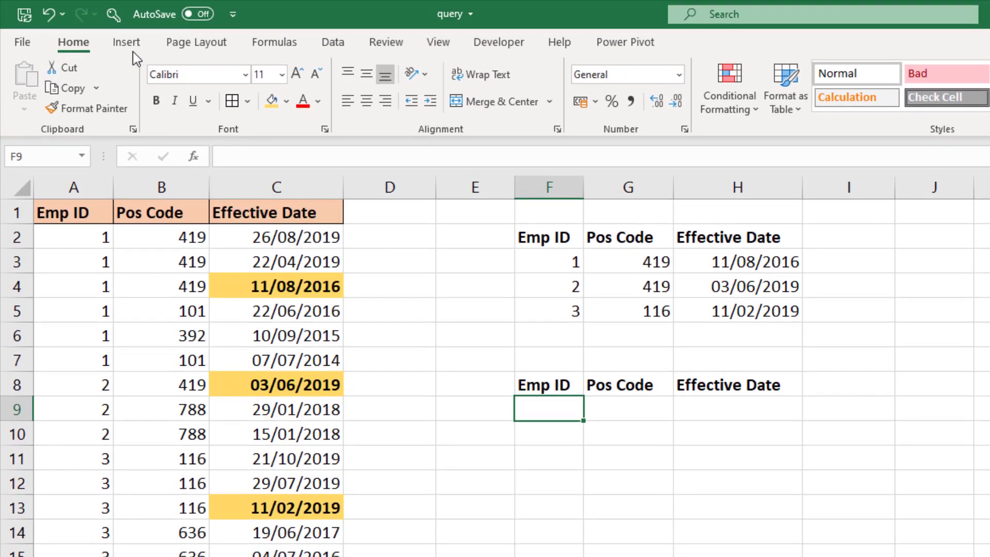
Step: Insert a PivotTable from the employees table on this sheet with Emp ID as rows
click(127, 42)
click(41, 92)
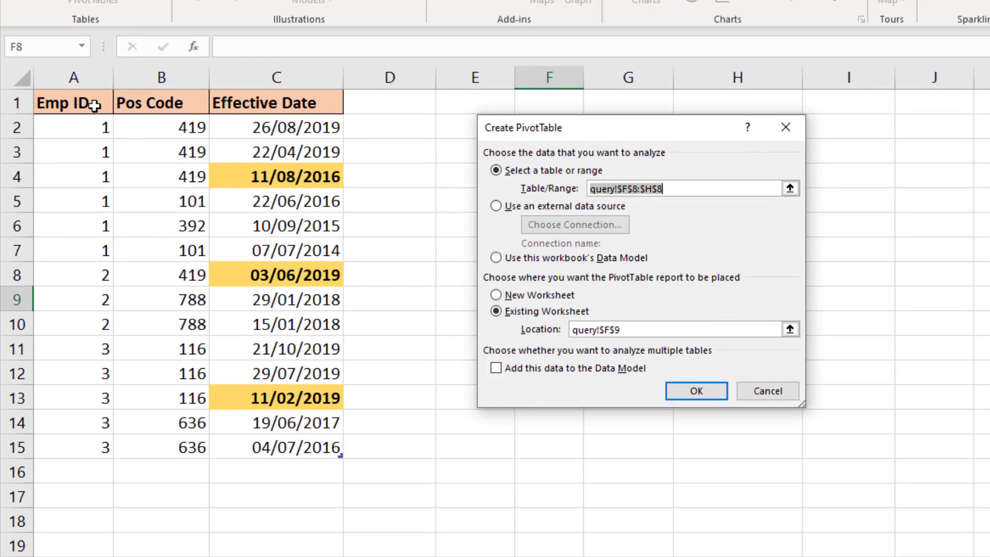
drag(93, 106, 279, 436)
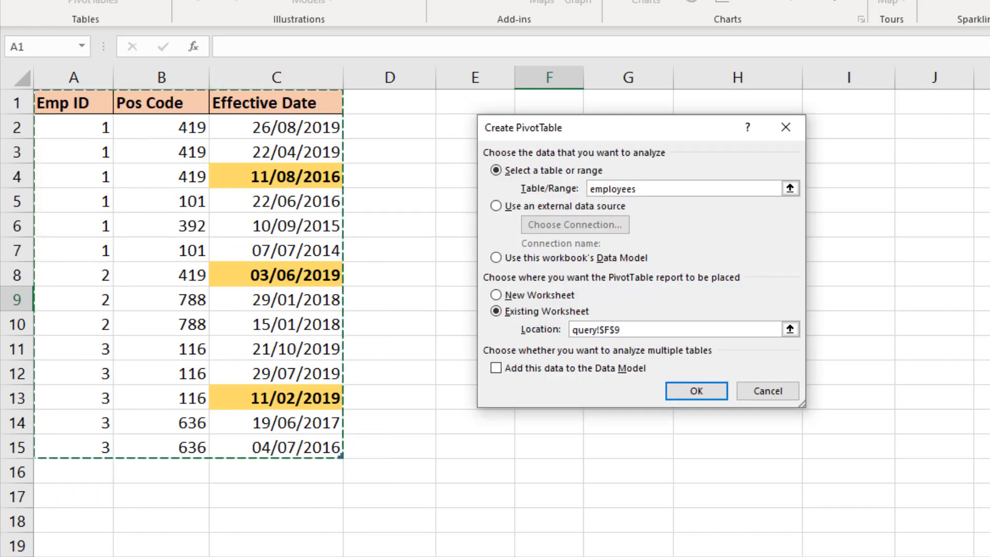
click(713, 394)
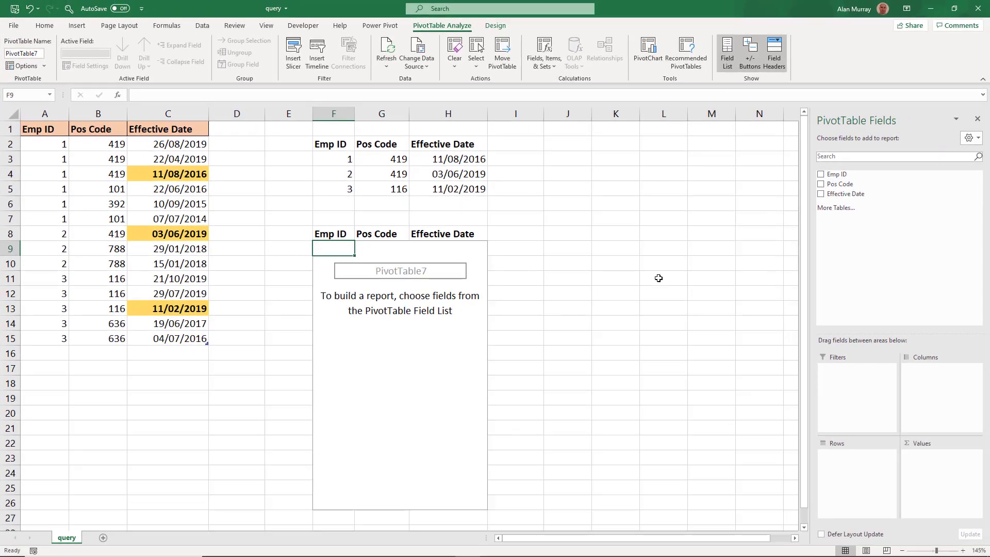
drag(835, 174, 836, 457)
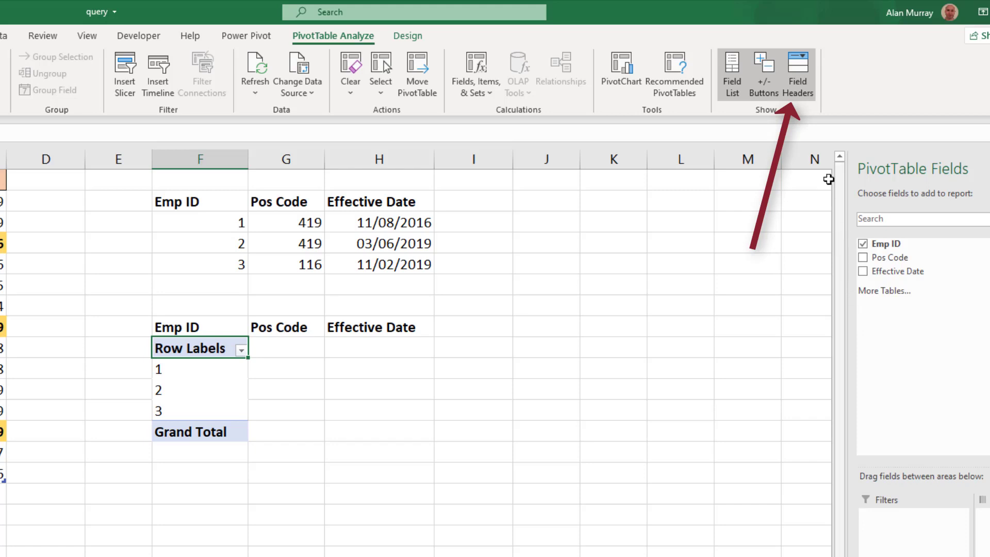
Step: Hide the pivot's field headers and turn off its grand totals
click(801, 77)
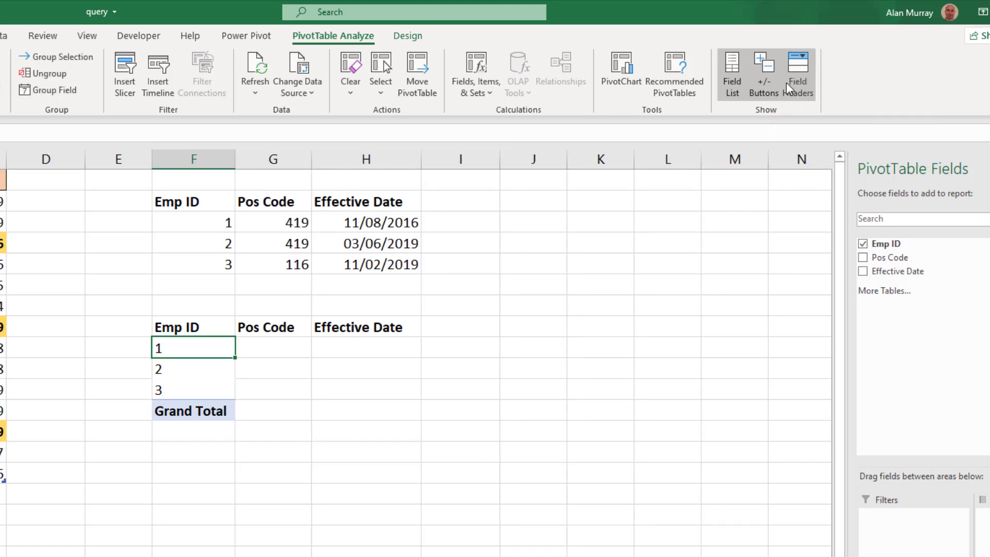
click(408, 36)
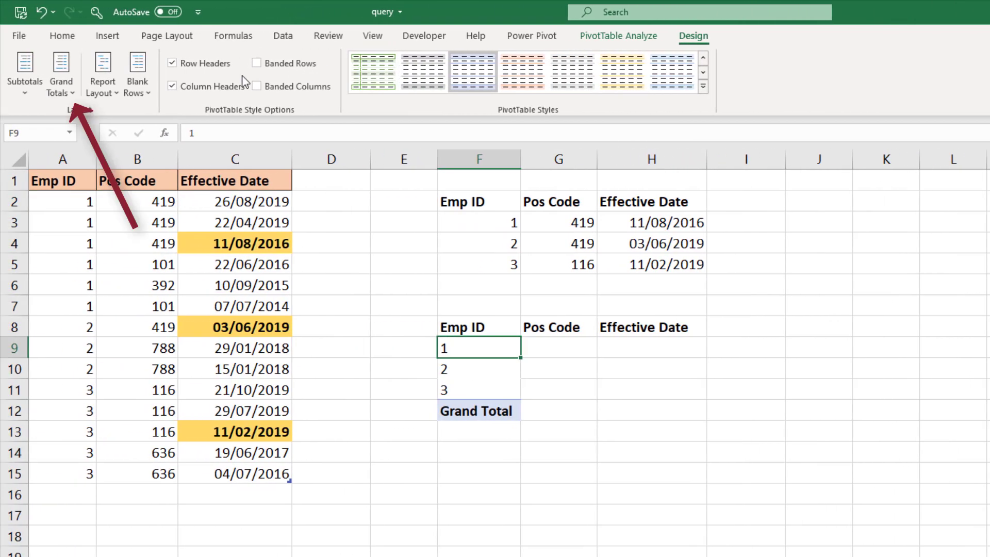
click(66, 94)
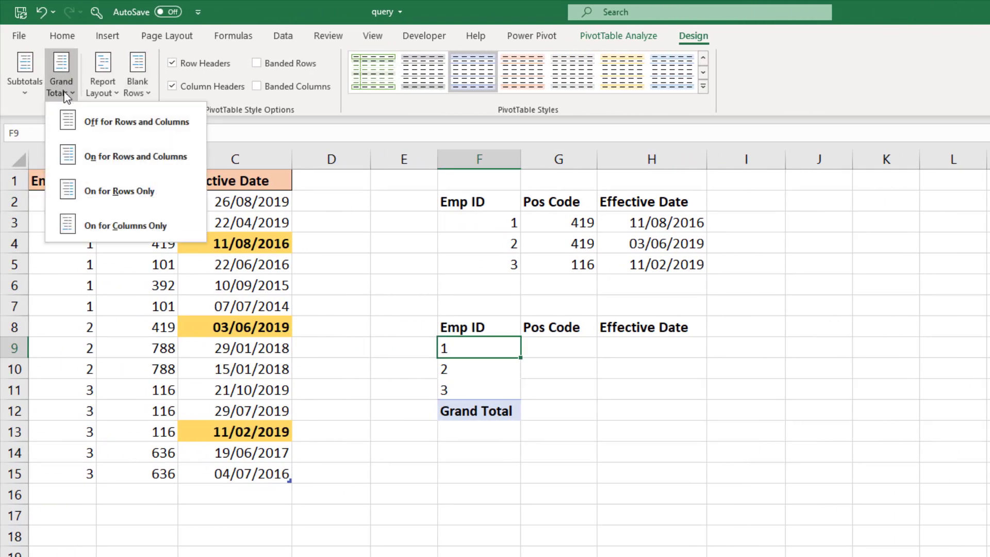
click(93, 129)
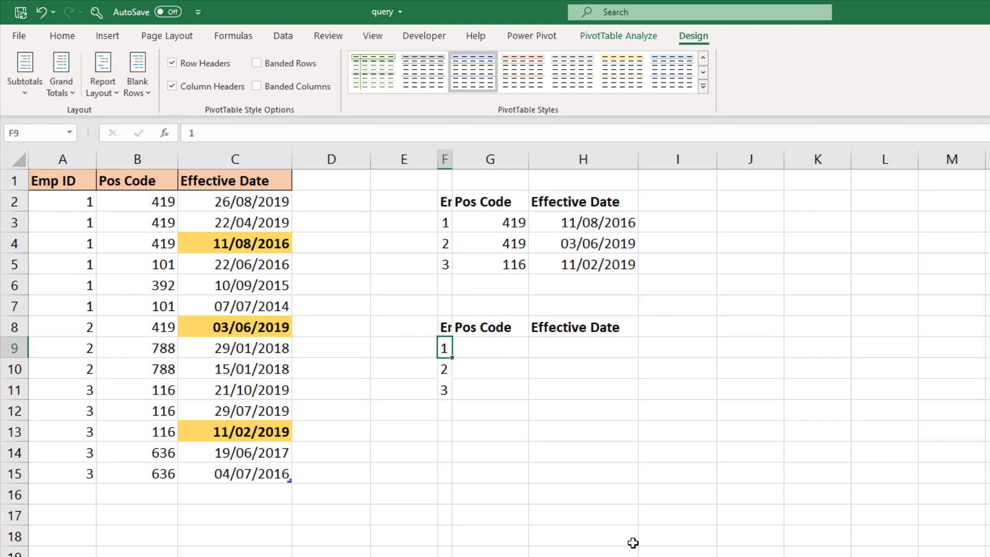
Step: Drag column F's right border wider until both Emp ID headings fit
drag(452, 160, 504, 166)
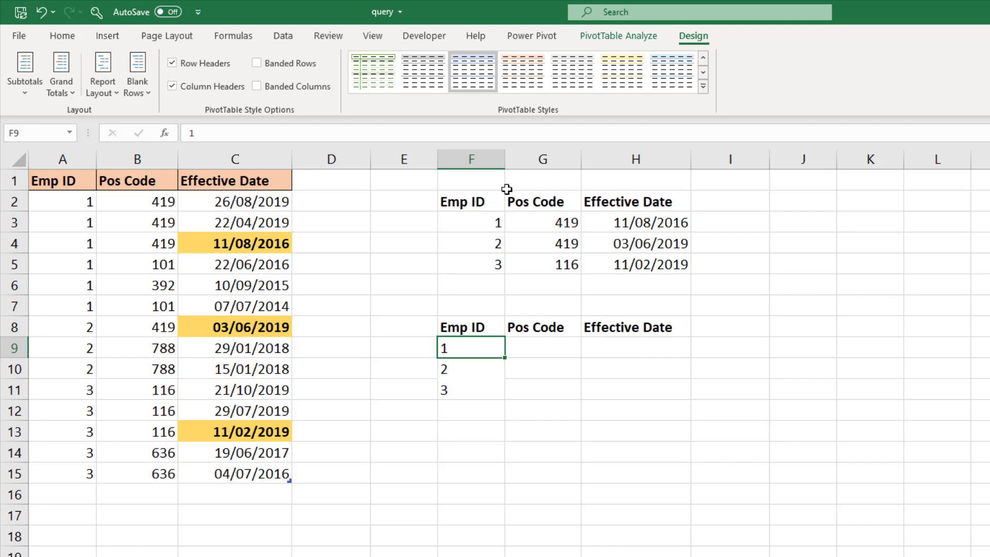
Step: Uncheck 'Autofit column widths on update' in the PivotTable Options dialog
click(601, 39)
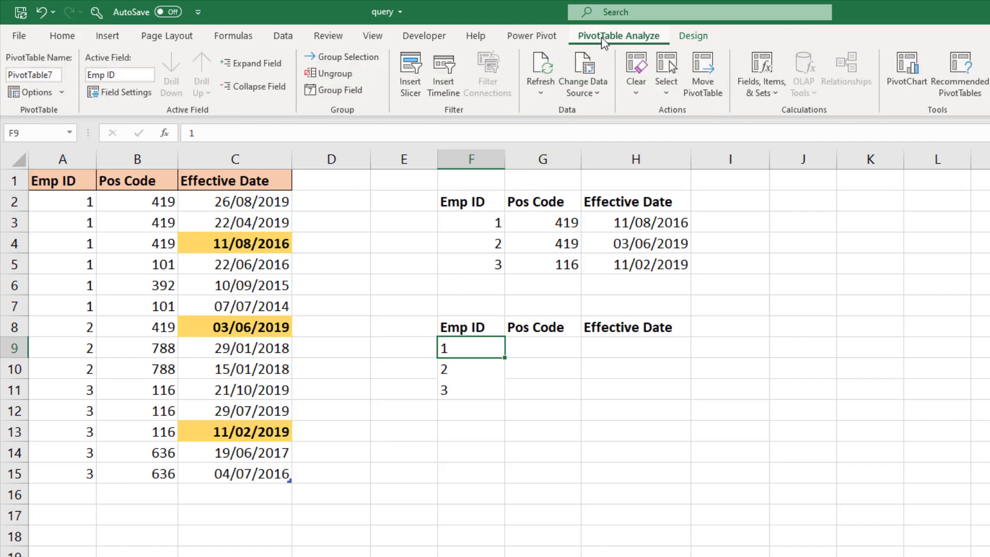
click(36, 92)
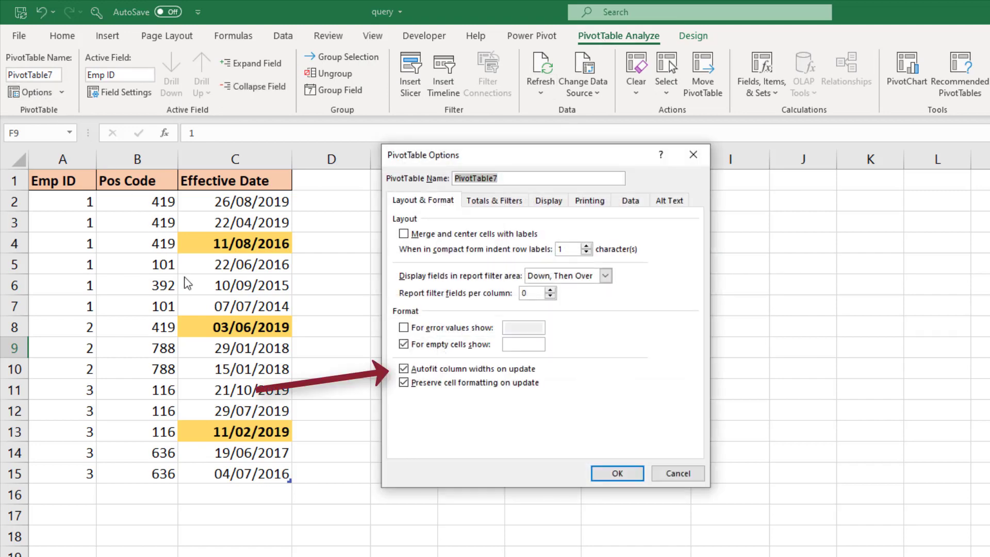
click(403, 368)
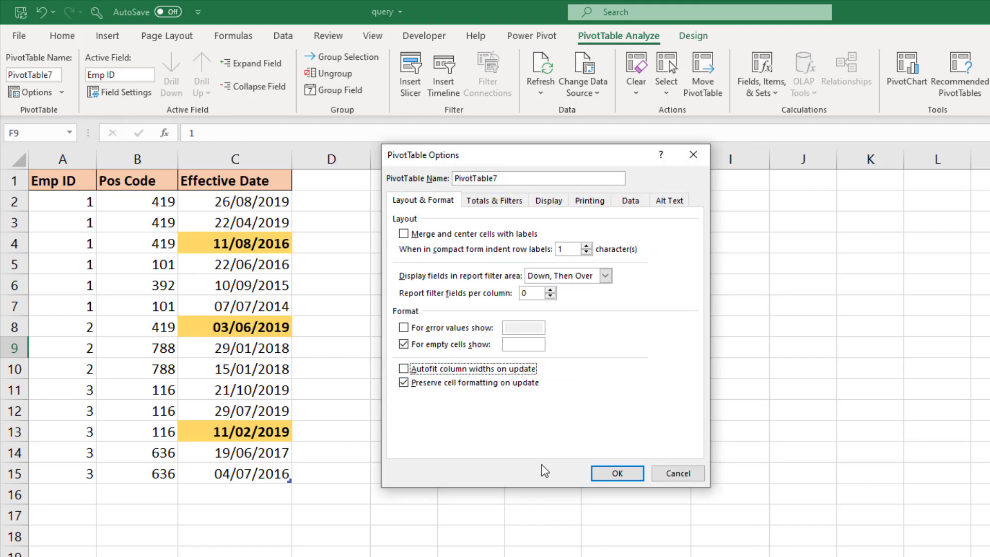
click(616, 476)
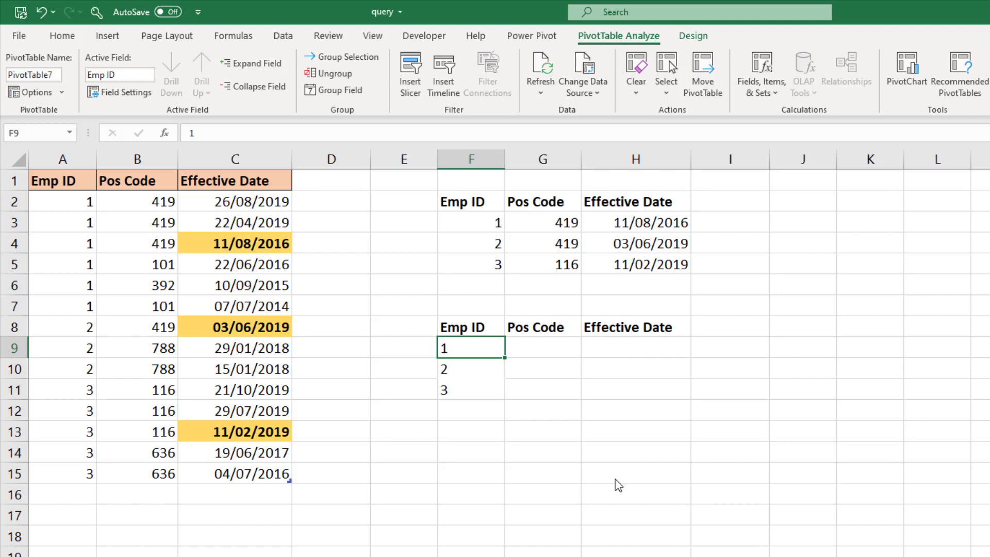
Step: Copy G3's INDEX/MATCH/MAXIFS Pos Code formula and paste it into G9
click(566, 350)
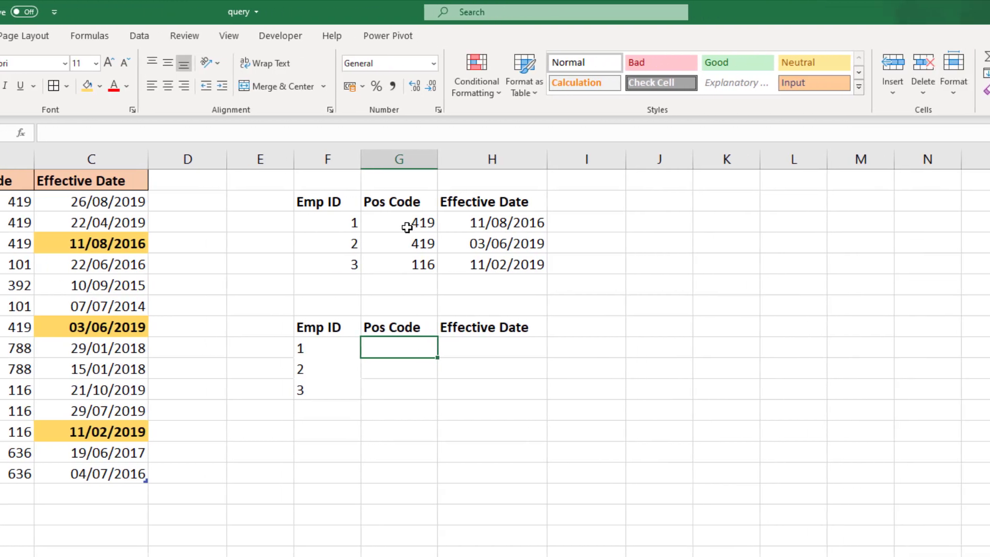
double_click(405, 224)
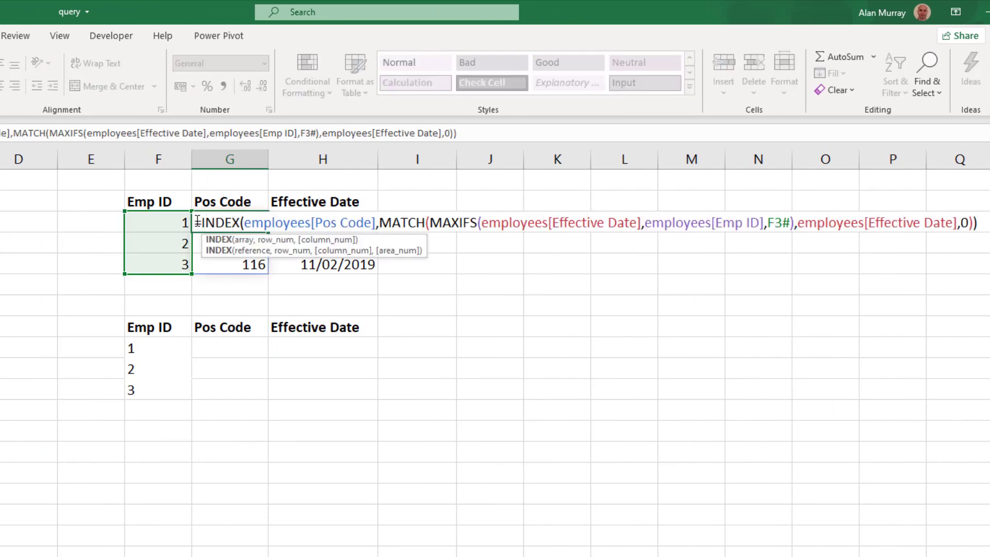
drag(195, 223, 979, 200)
key(ctrl+c)
key(Escape)
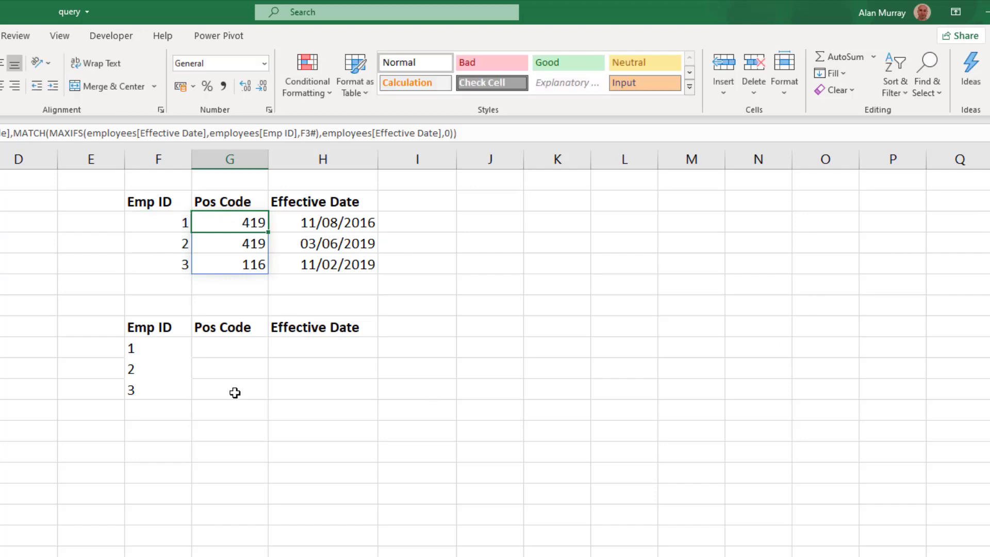
double_click(240, 351)
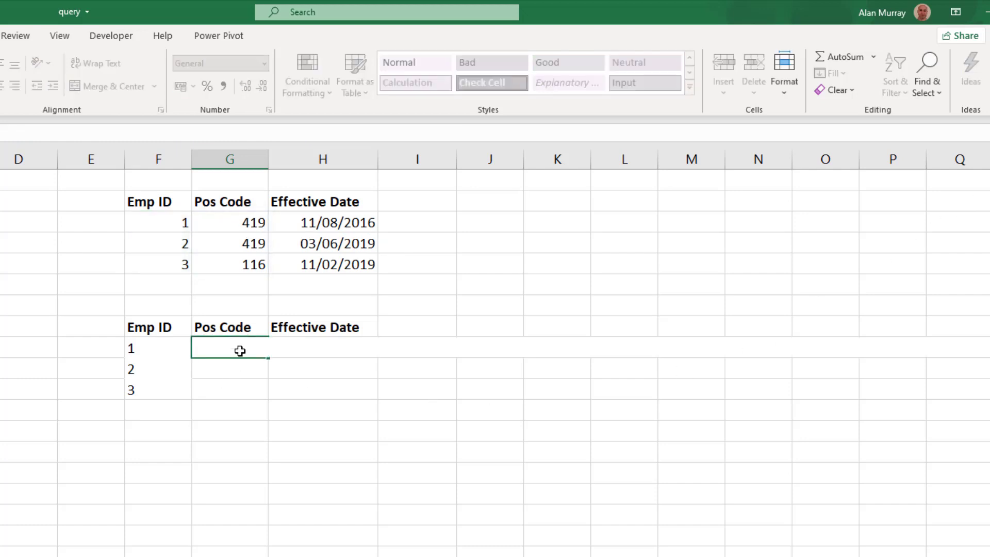
key(ctrl+v)
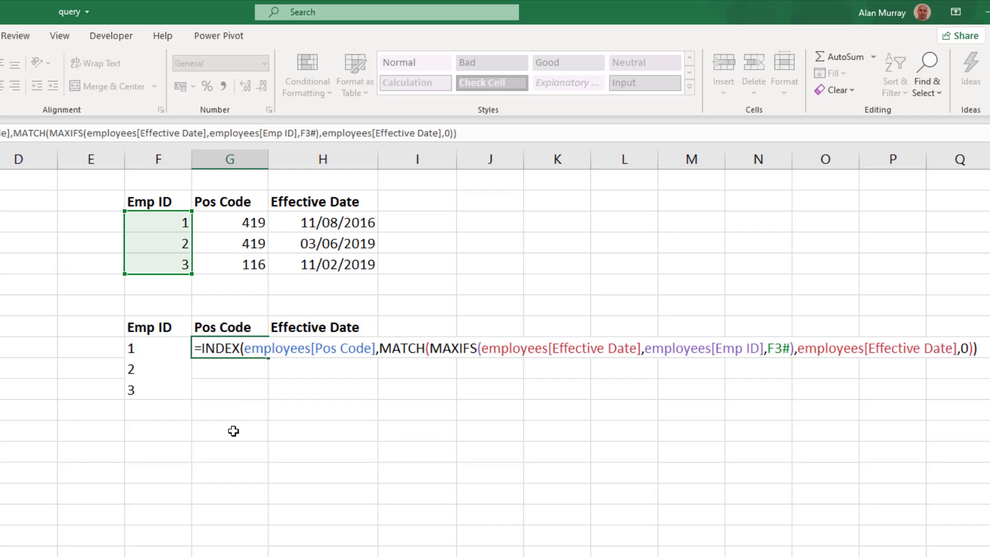
Step: Change MAXIFS in G9's pasted formula to MAX(IF(
drag(431, 349, 469, 348)
click(459, 347)
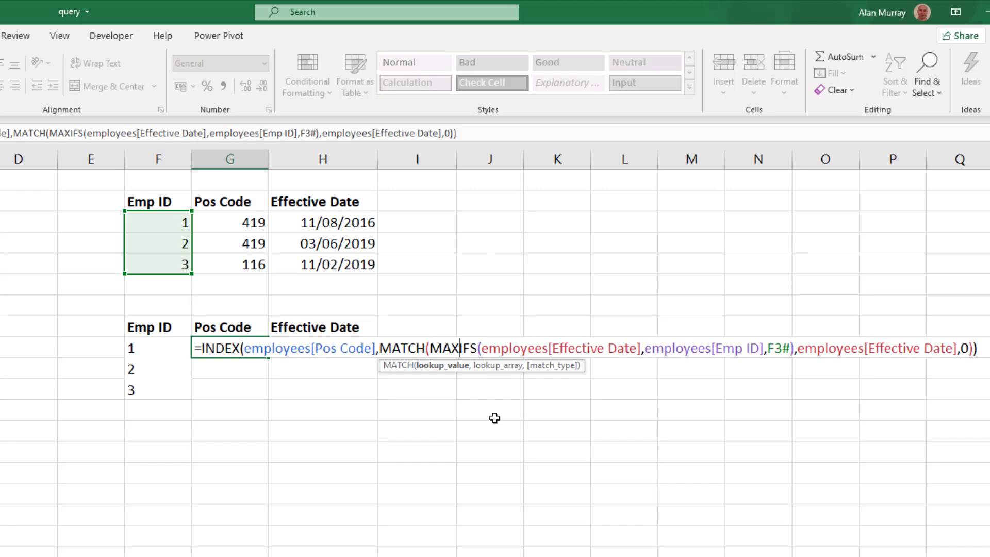
text(()
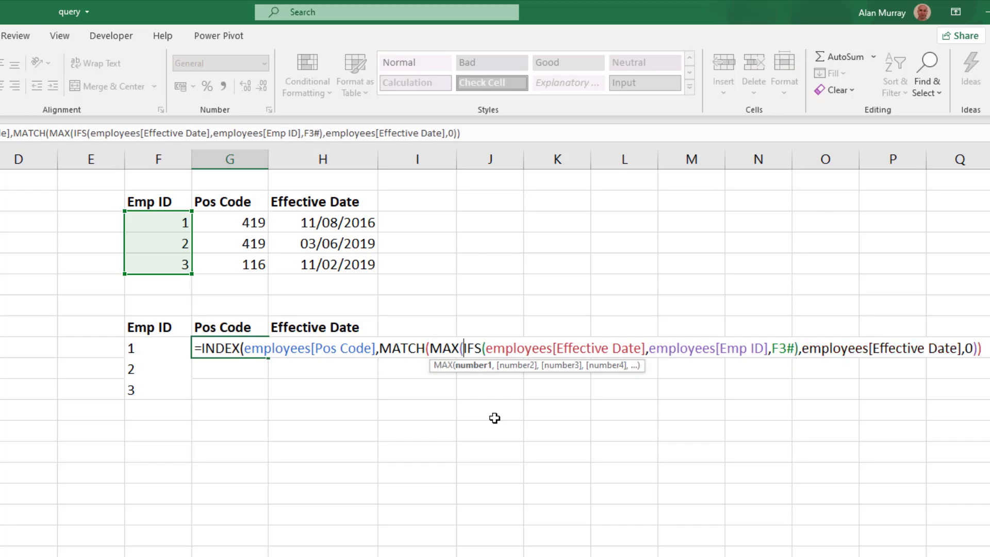
click(477, 353)
key(Delete)
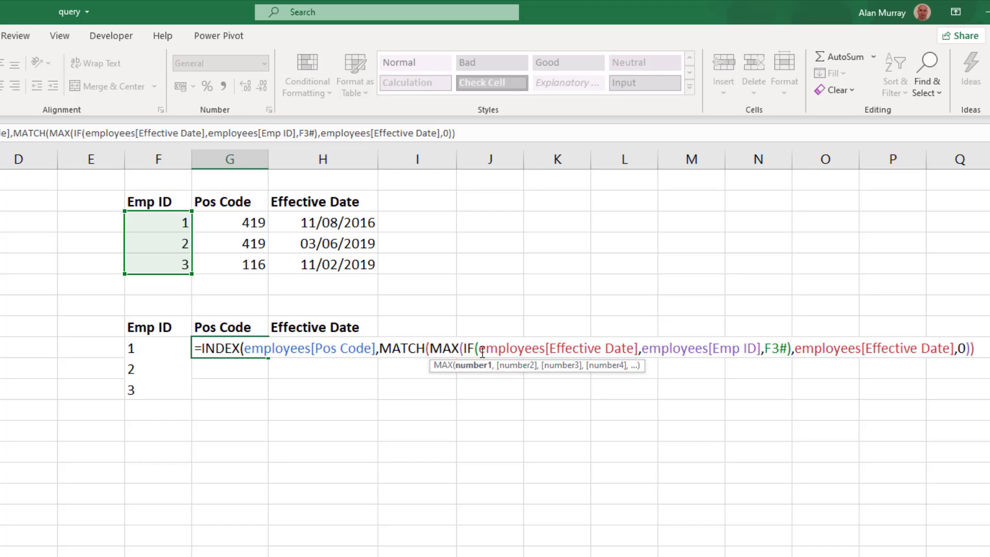
Step: Replace the IF arguments with employees[Emp ID]=F9,employees[Effective Date] and add the closing bracket
drag(478, 349, 787, 351)
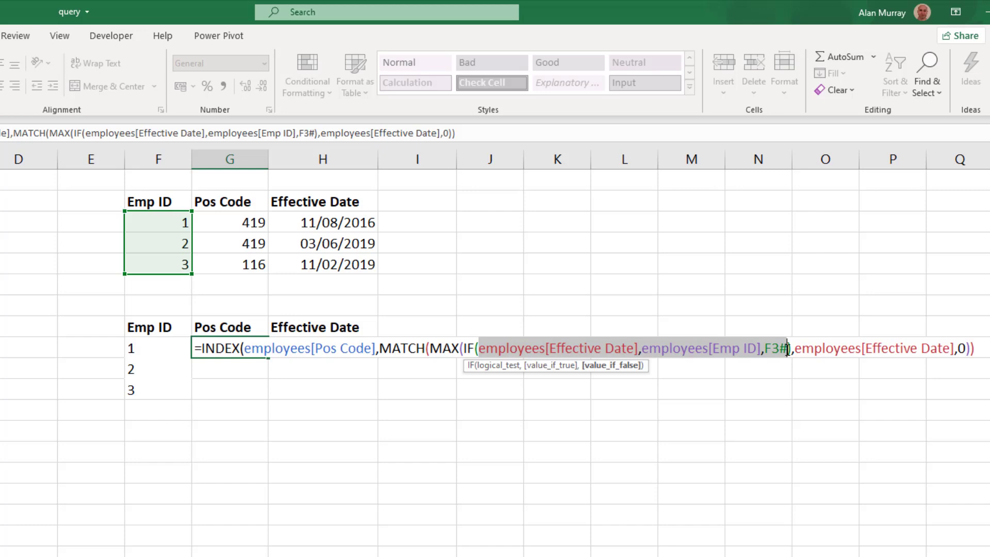
key(Delete)
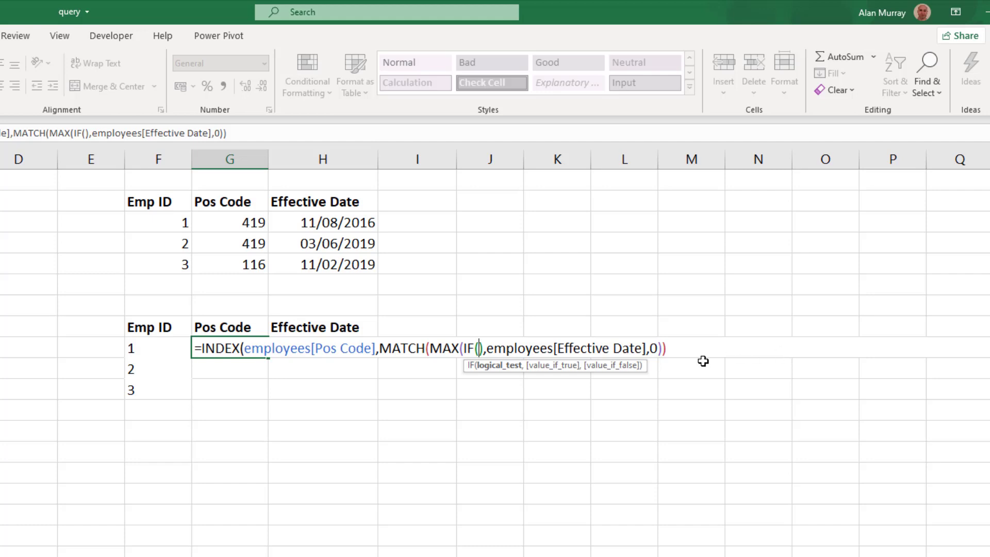
text(employees[Emp ID])
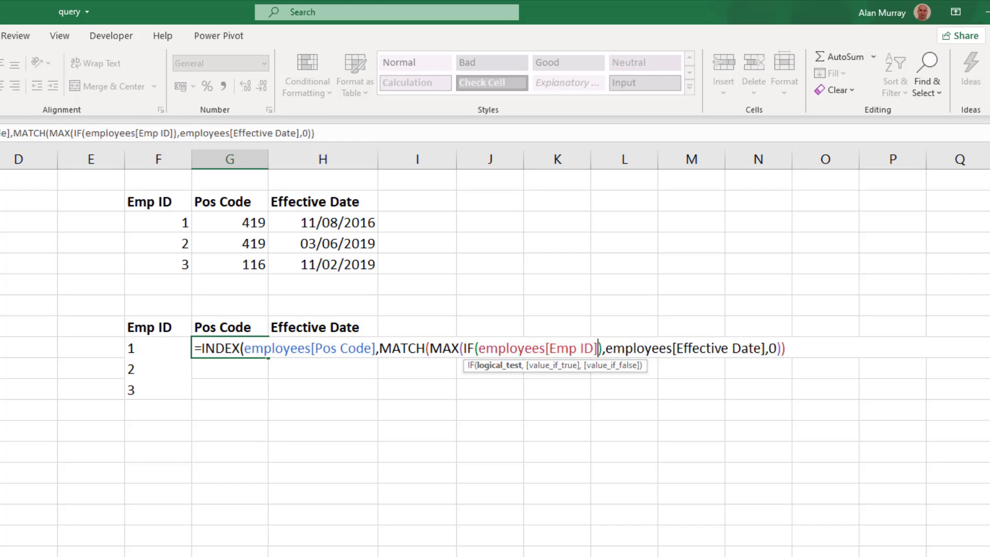
text(=)
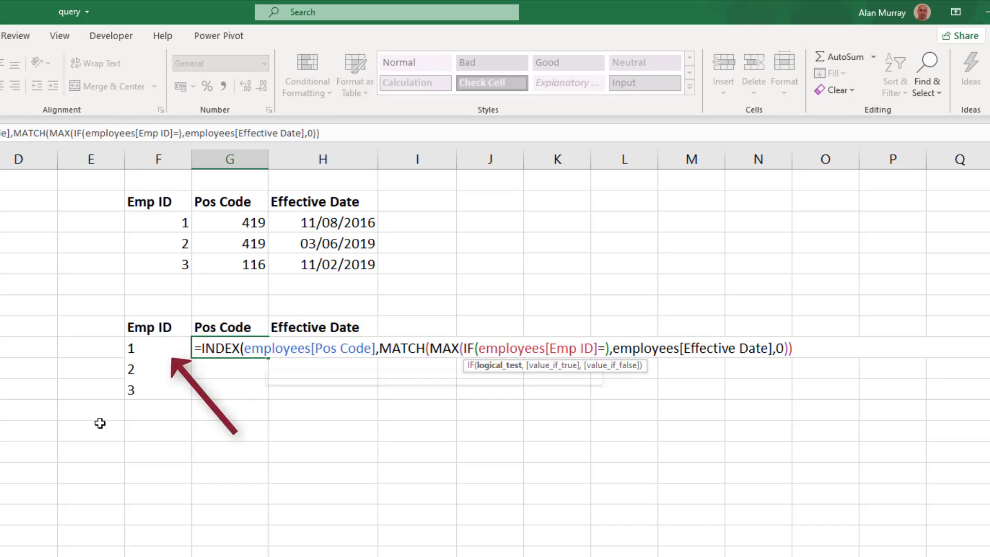
text(F9)
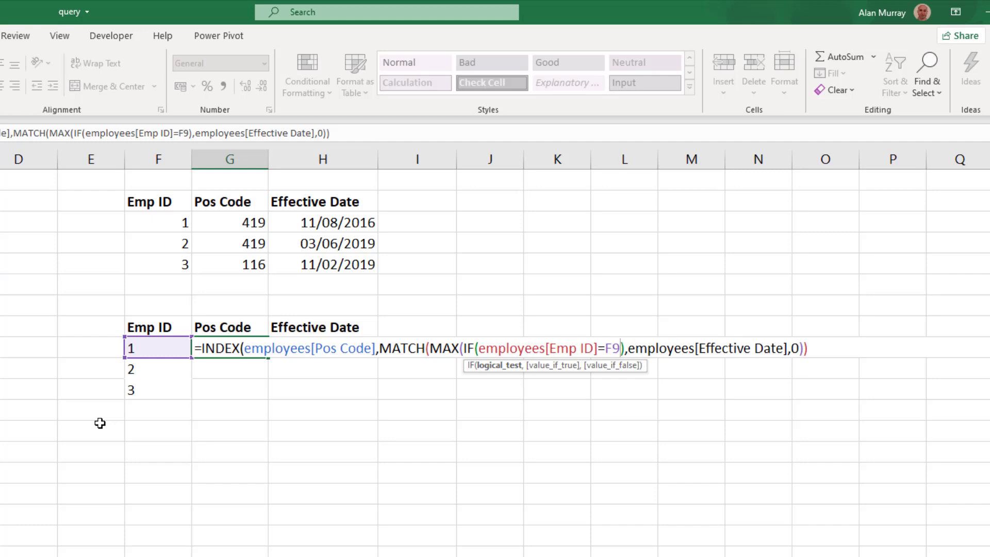
text(,)
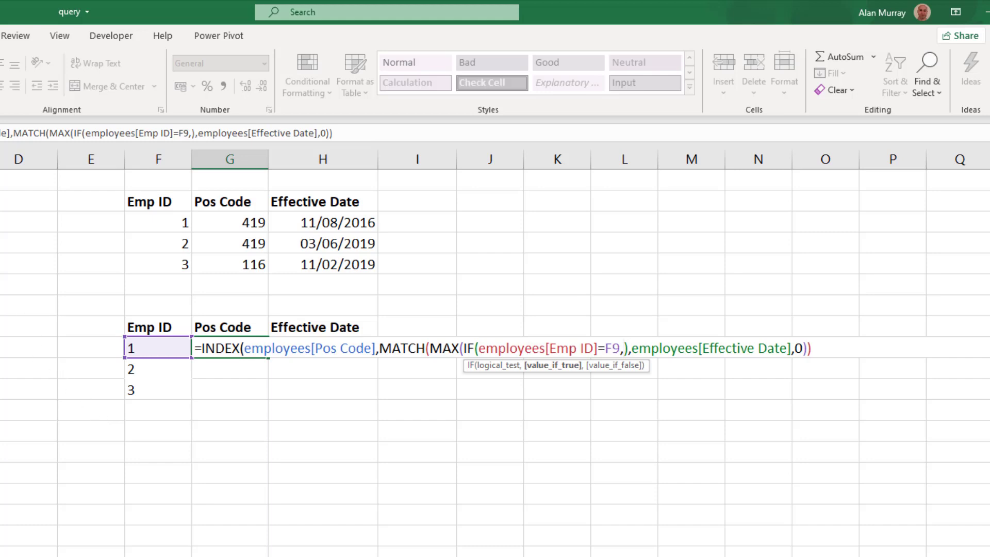
text(employees[Effective Date])
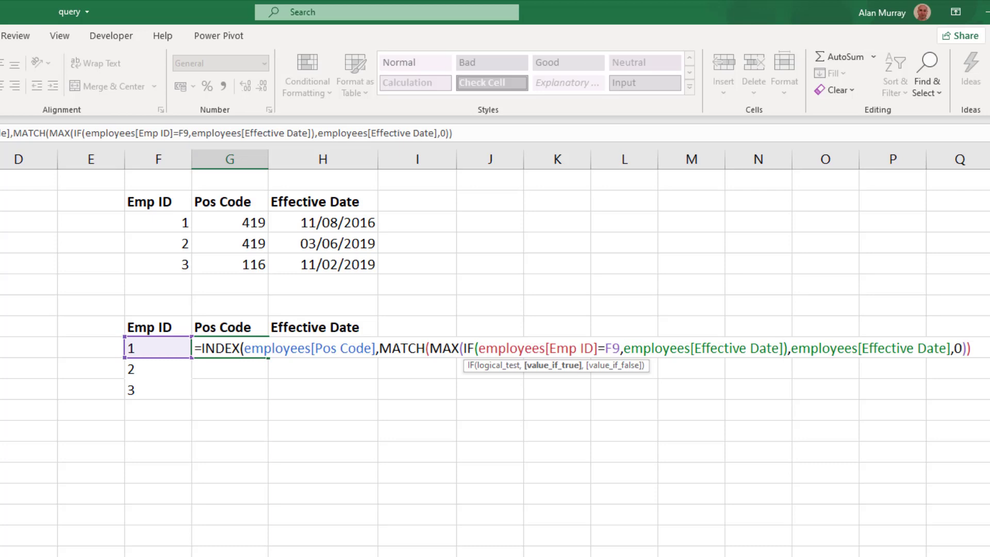
text())
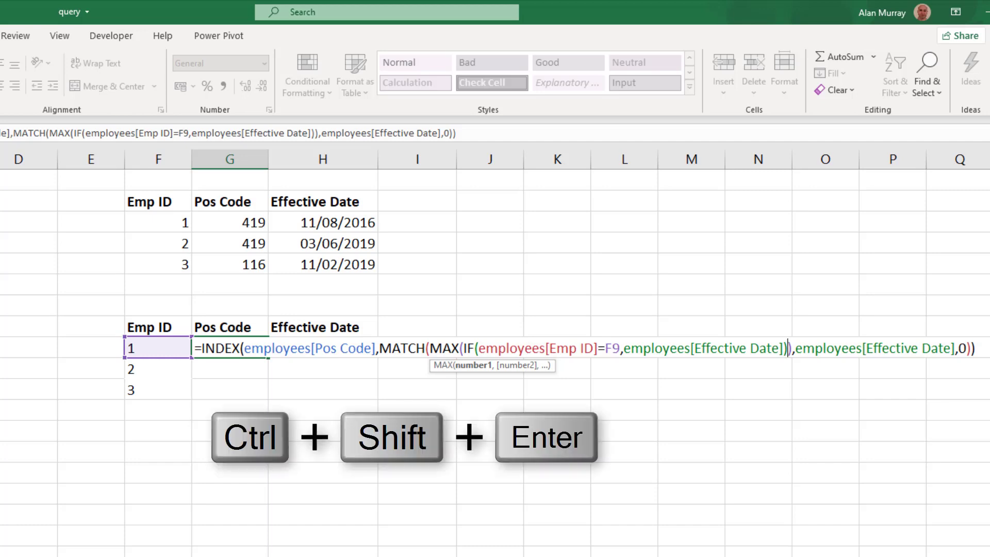
Step: Commit G9 as an array formula and fill it to G11, giving 419, 419 and 116
key(ctrl+shift+Return)
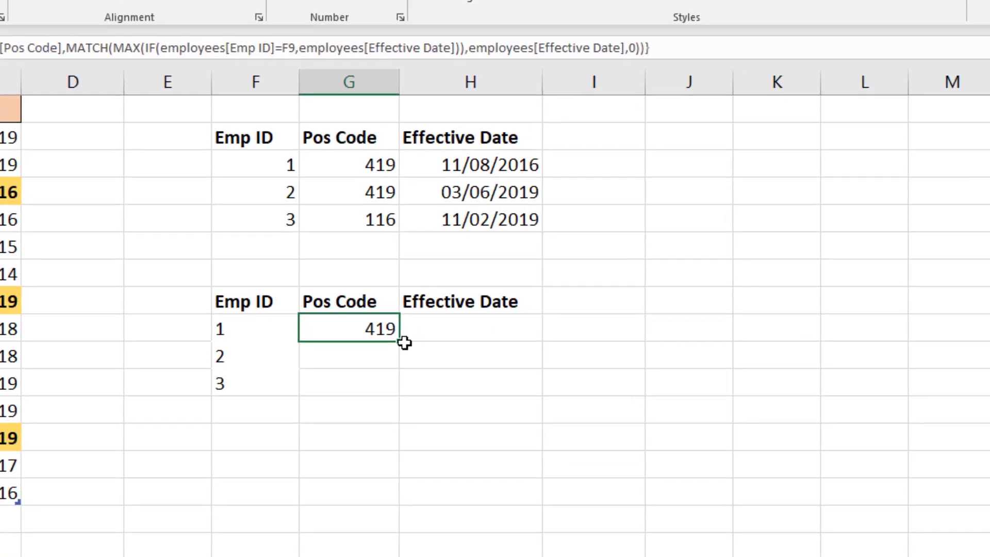
drag(399, 341, 400, 397)
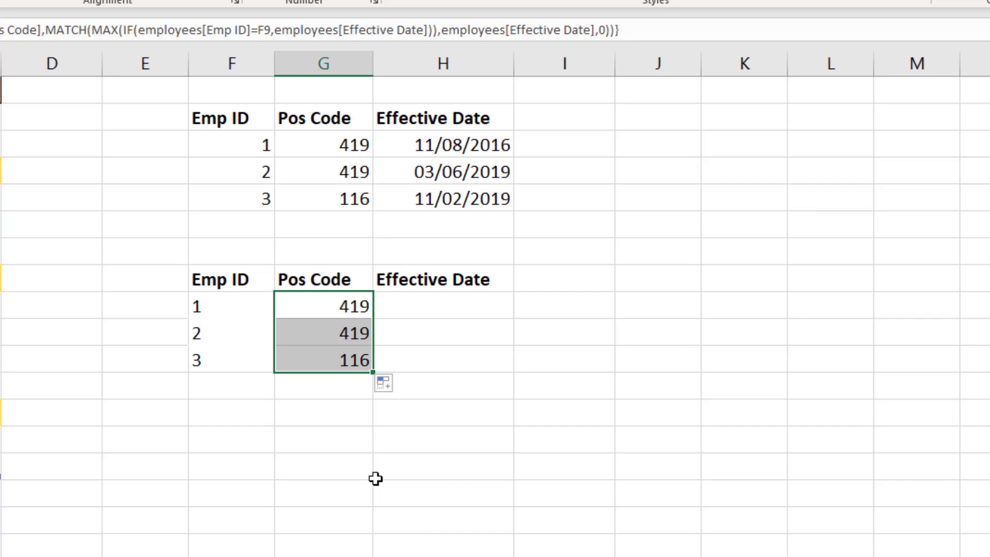
Step: Enter =MIN(IF(employees[Emp ID]=F9,IF(employees[Pos Code]=G9,employees[Effective Date]))) in H9 as an array formula
click(432, 308)
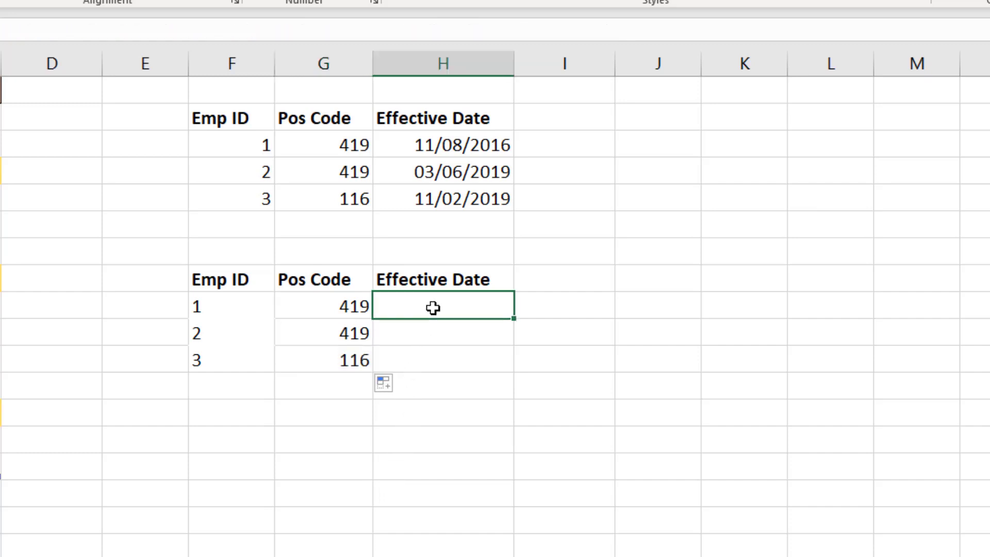
text(=m)
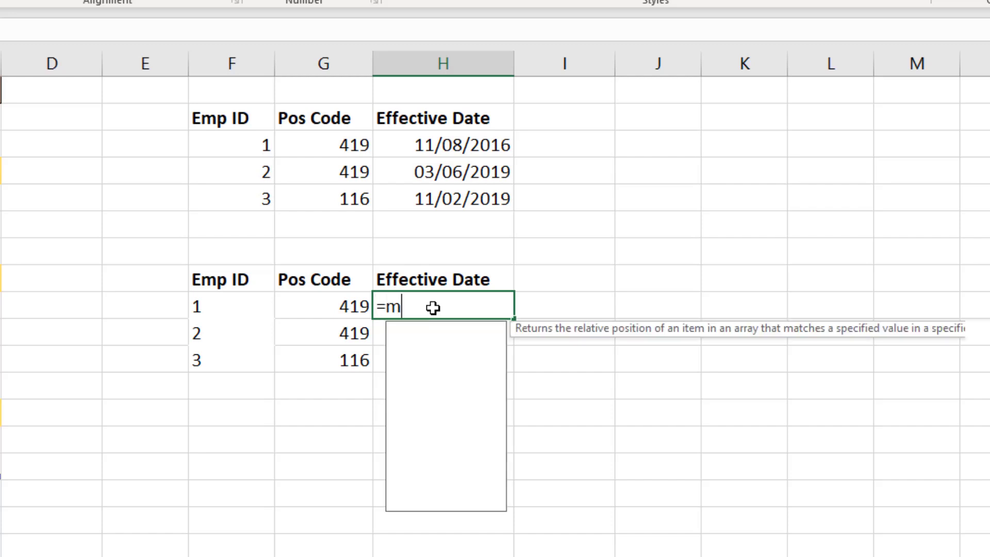
text(in()
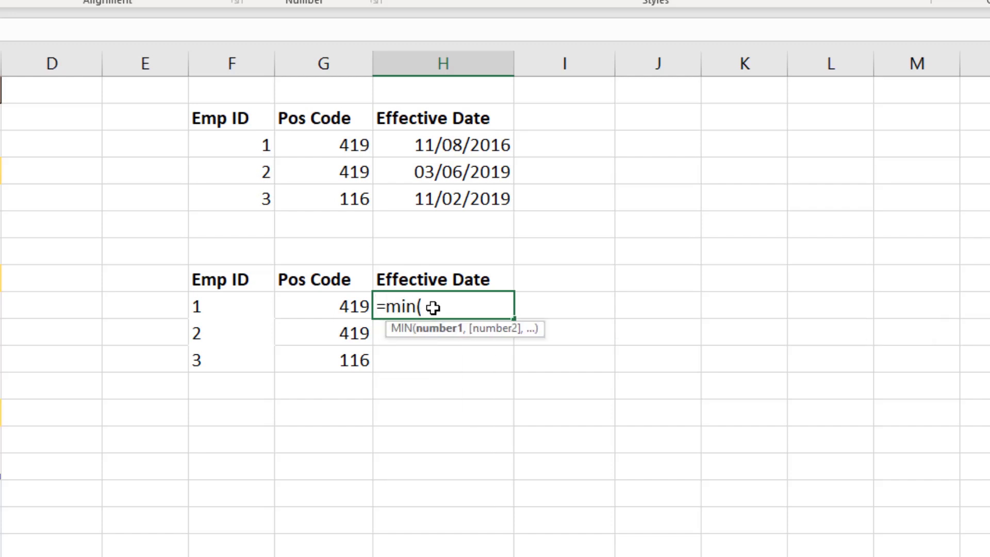
text(if(employees[Emp ID)
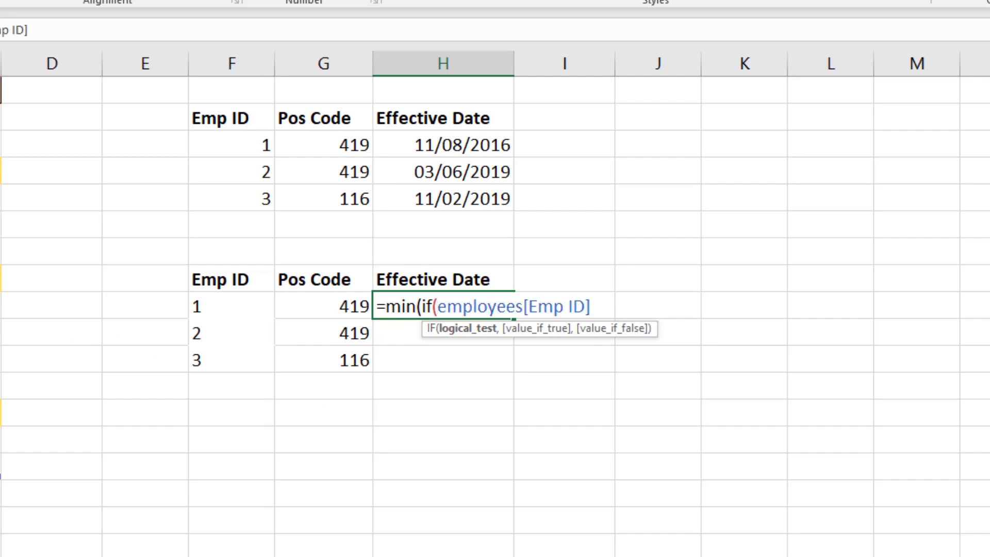
text(=G)
key(BackSpace)
text(F9,)
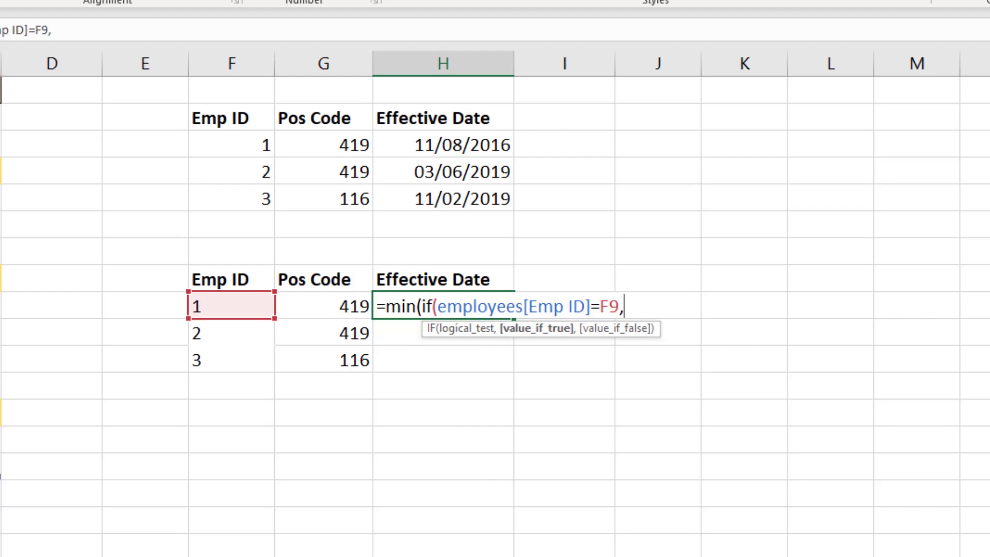
text(if()
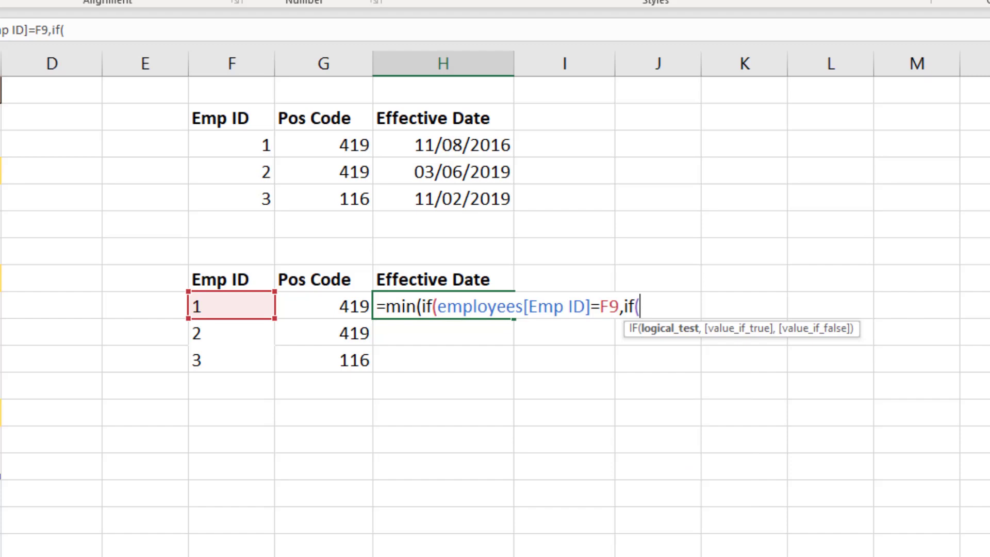
text(employees[Pos Code])
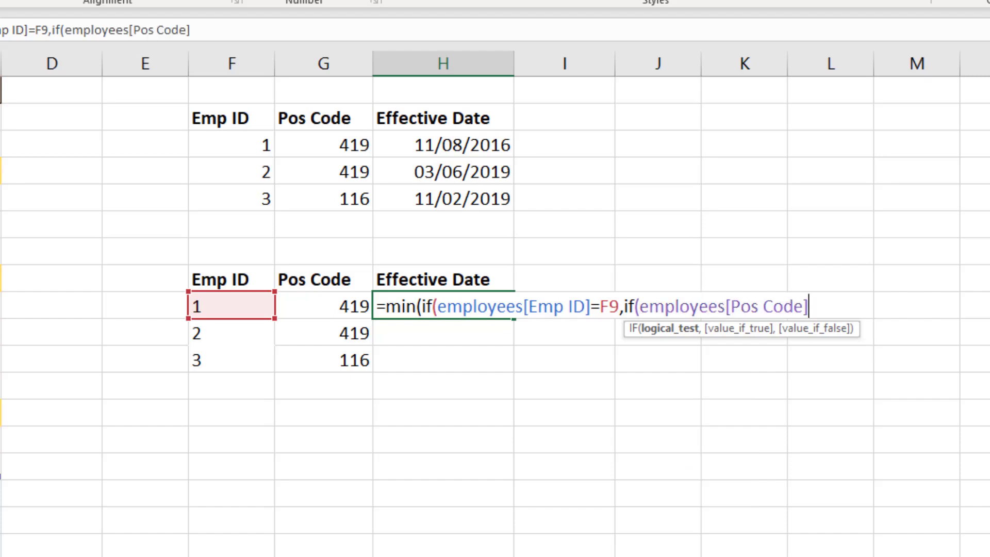
text(=)
click(299, 311)
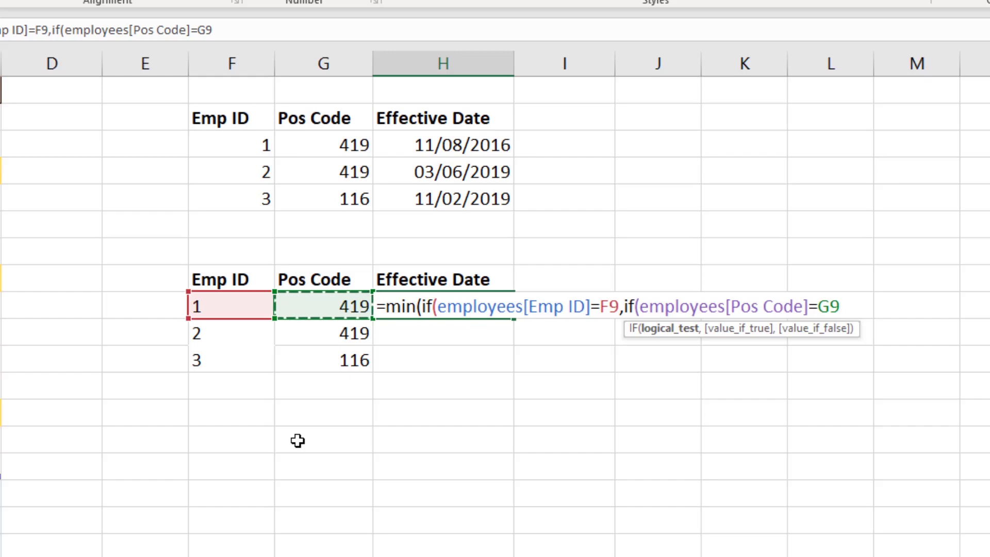
text(,)
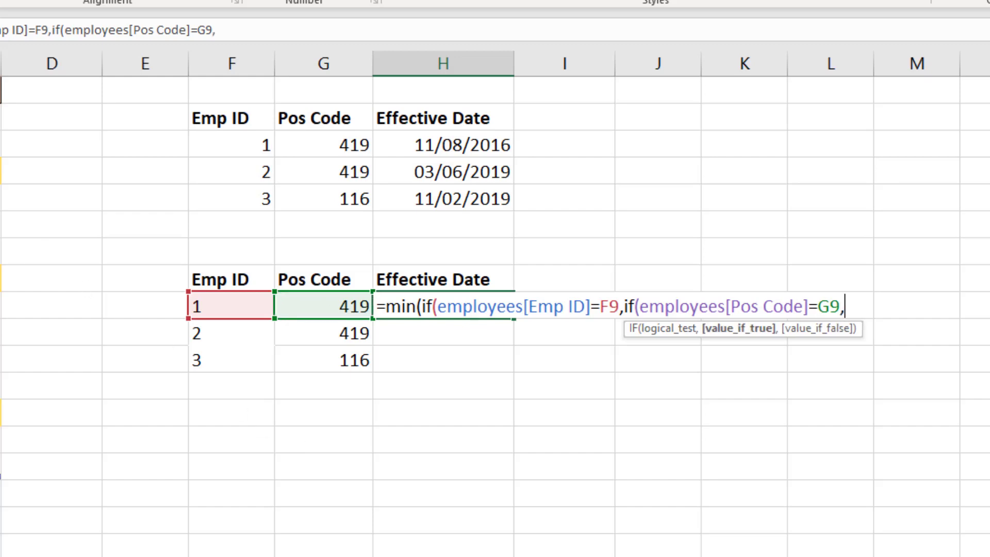
text(employees[Effective Date])
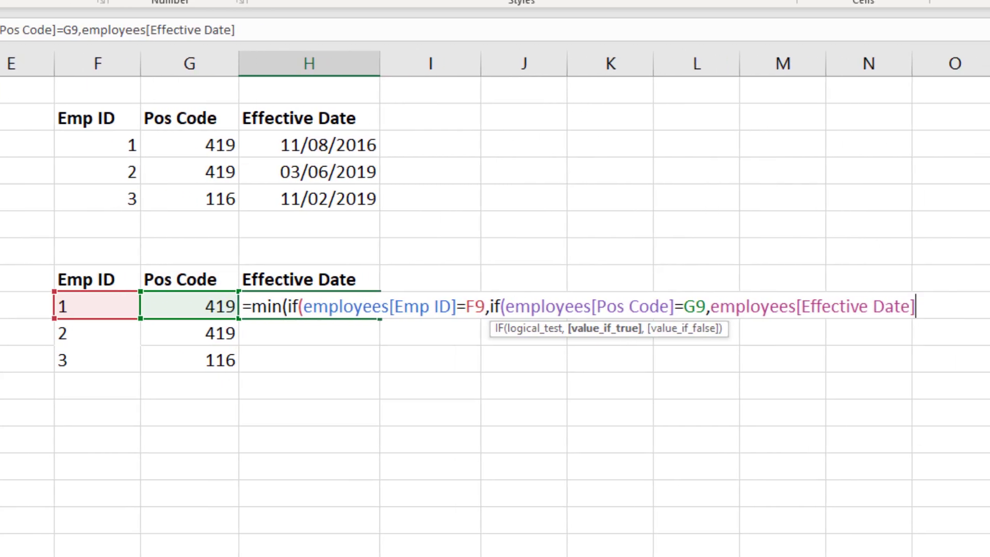
text())
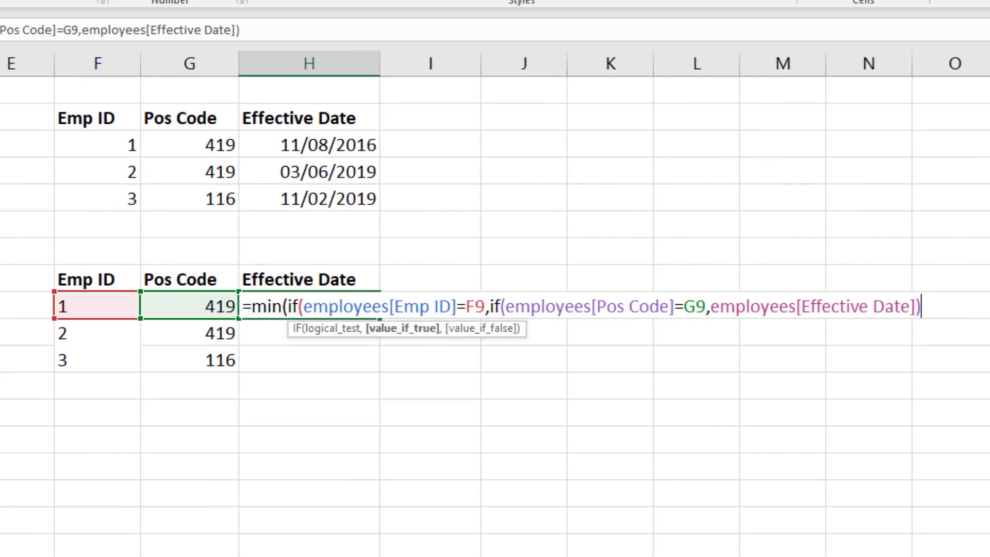
text()))
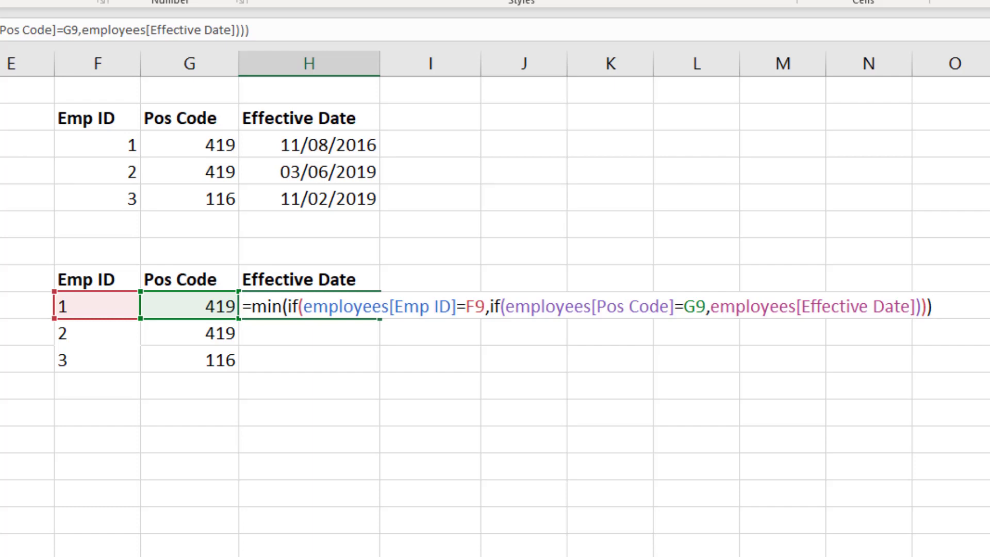
key(ctrl+shift+Return)
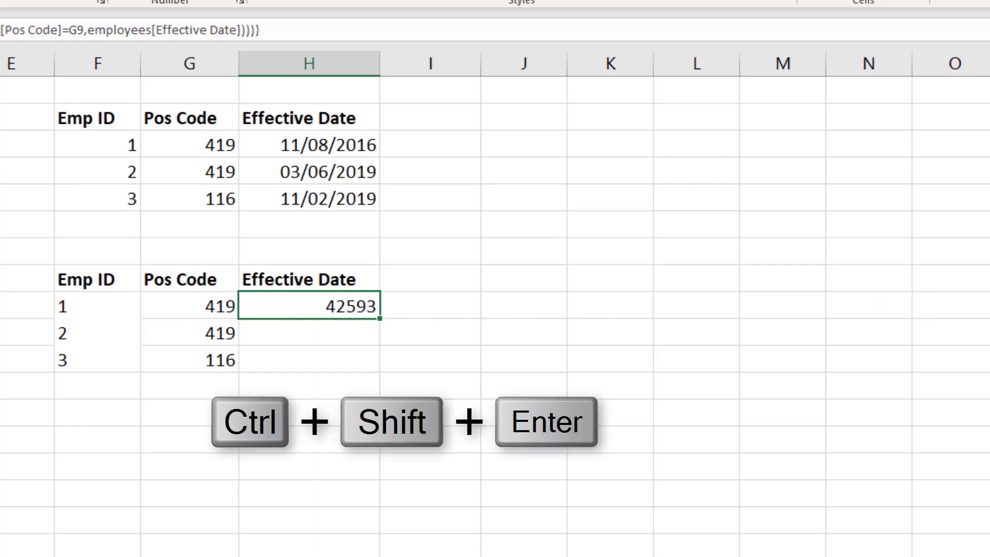
Step: Fill H9's formula down to H11 and format H9:H11 as Short Date
drag(379, 318, 377, 370)
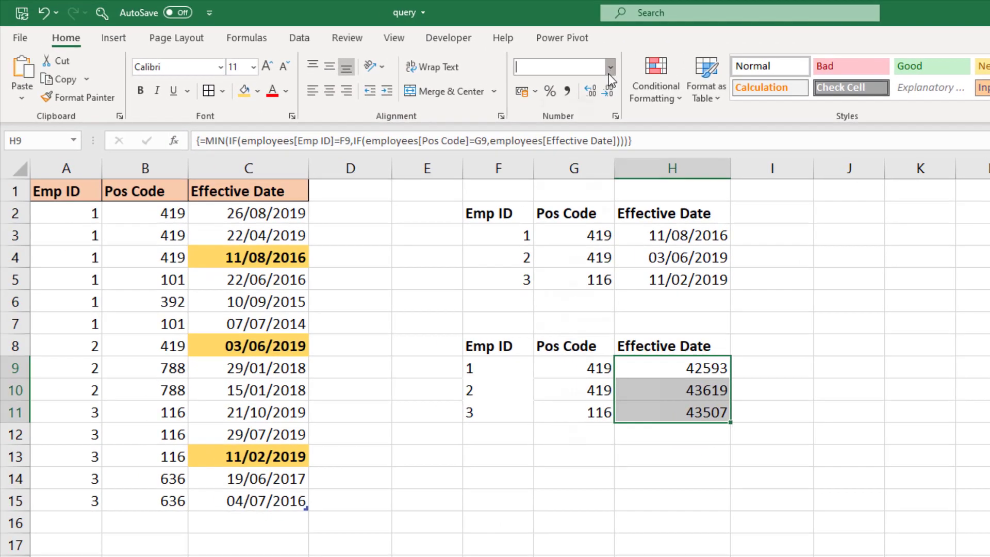
click(573, 57)
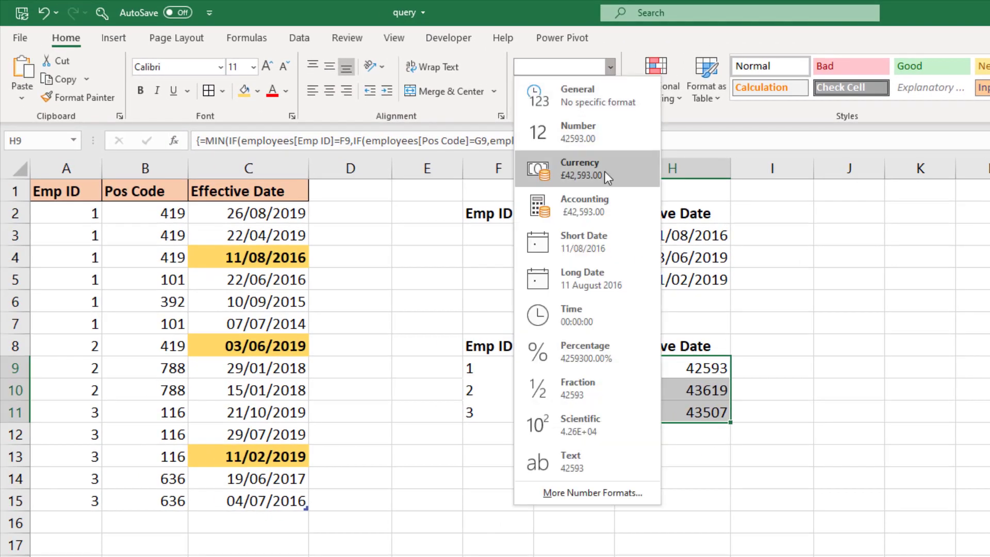
click(604, 255)
click(827, 462)
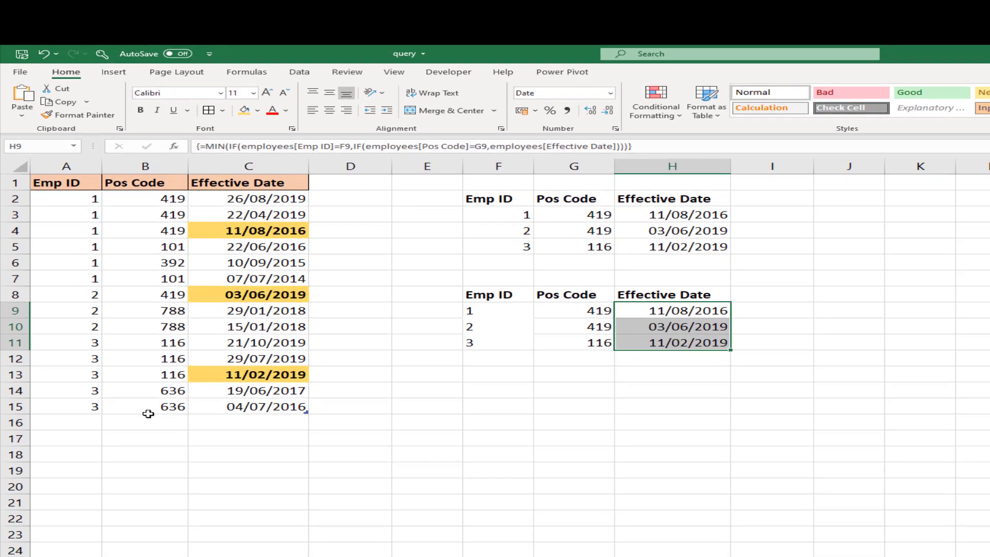
Step: Add source row 16 with Emp ID 4, Pos Code 300 and Effective Date 10/02/2019
click(84, 472)
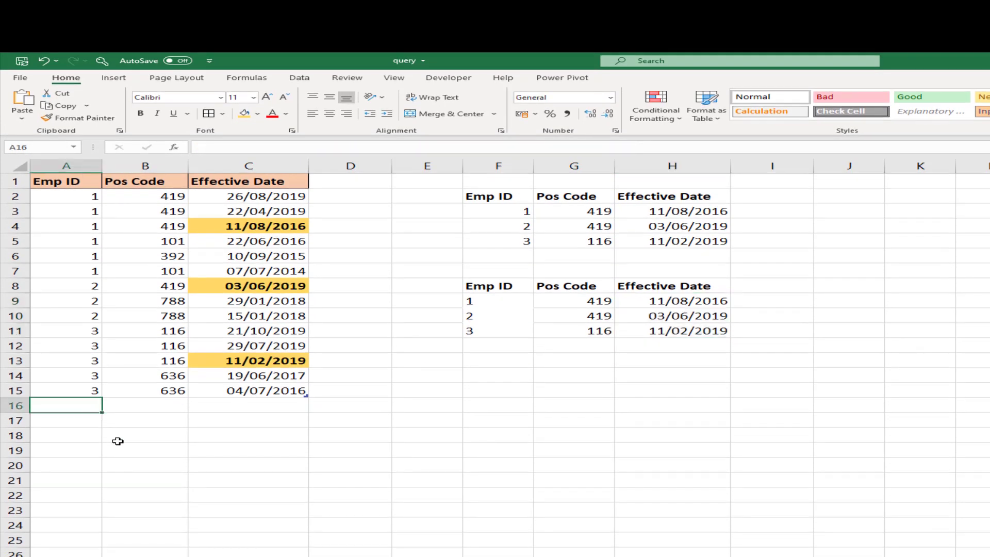
text(4)
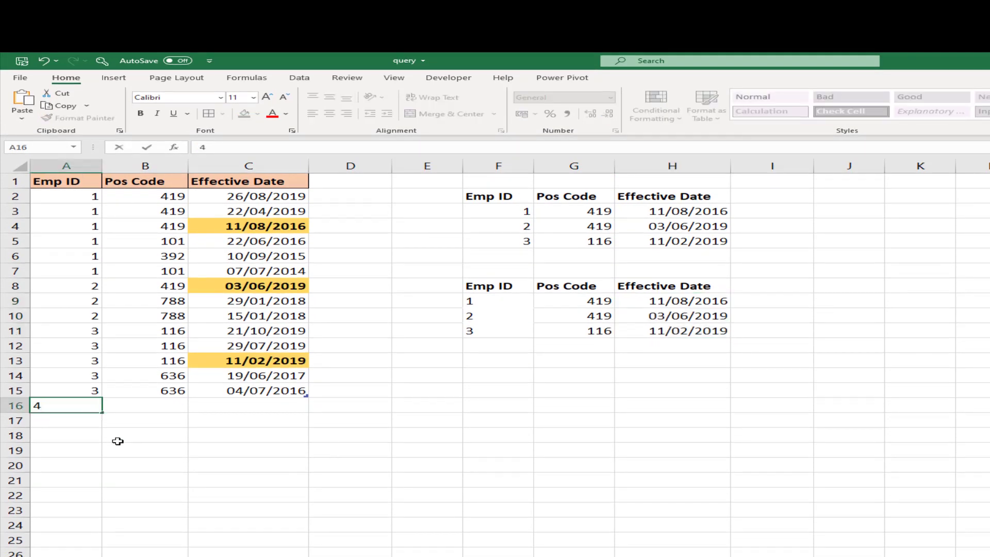
key(Tab)
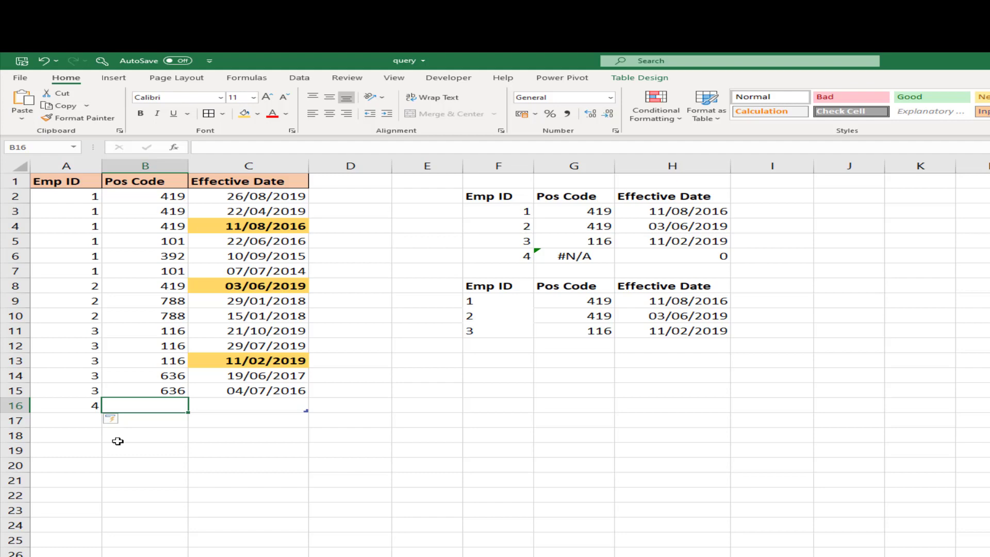
text(300)
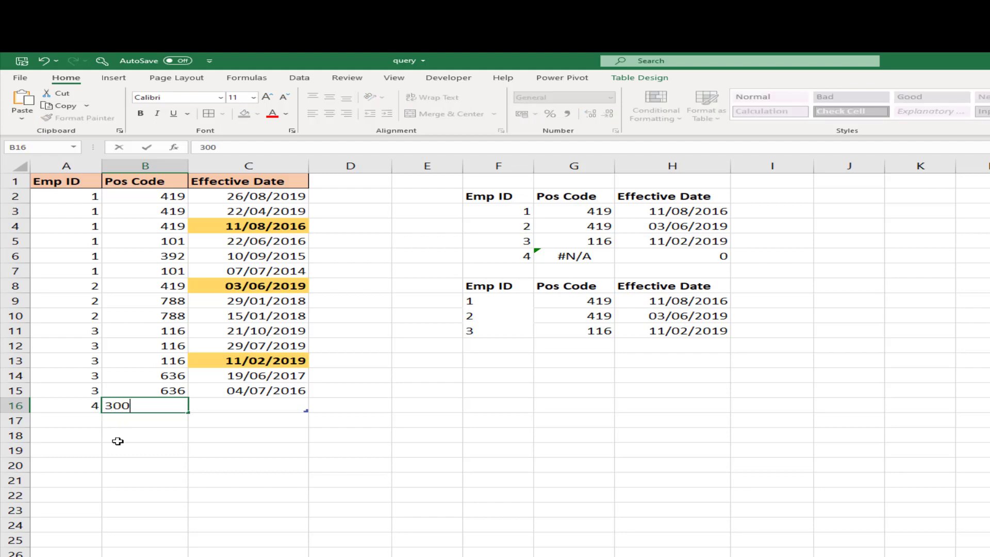
key(Tab)
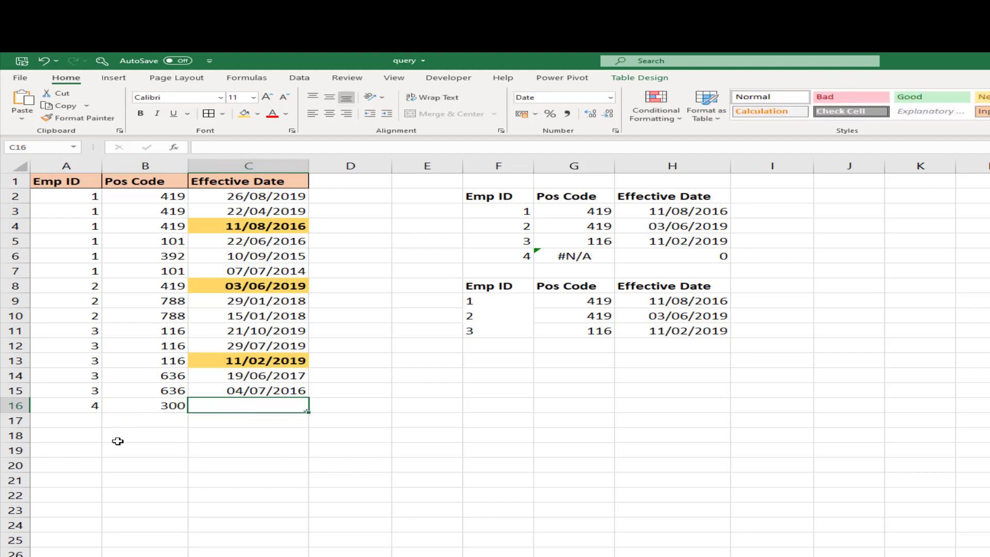
text(10/)
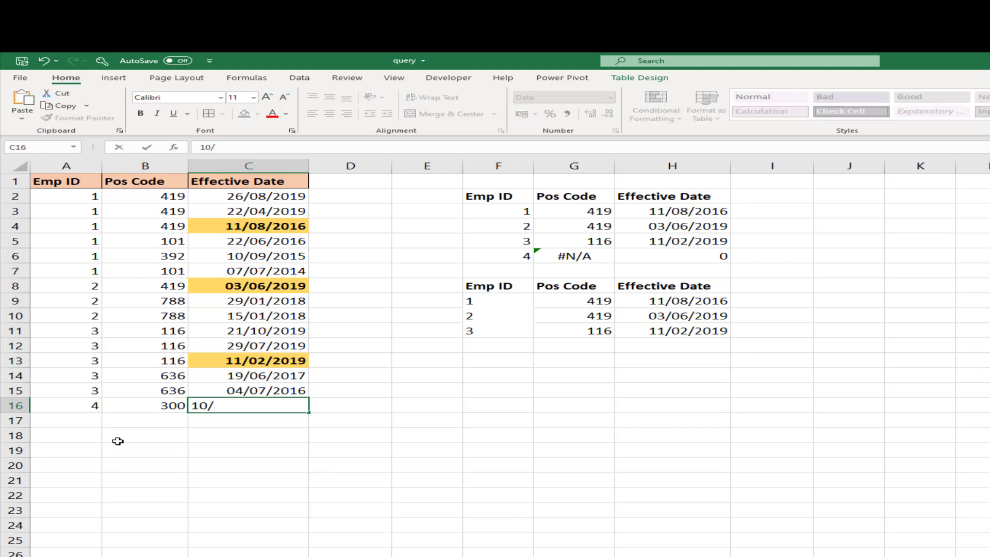
text(02/2019)
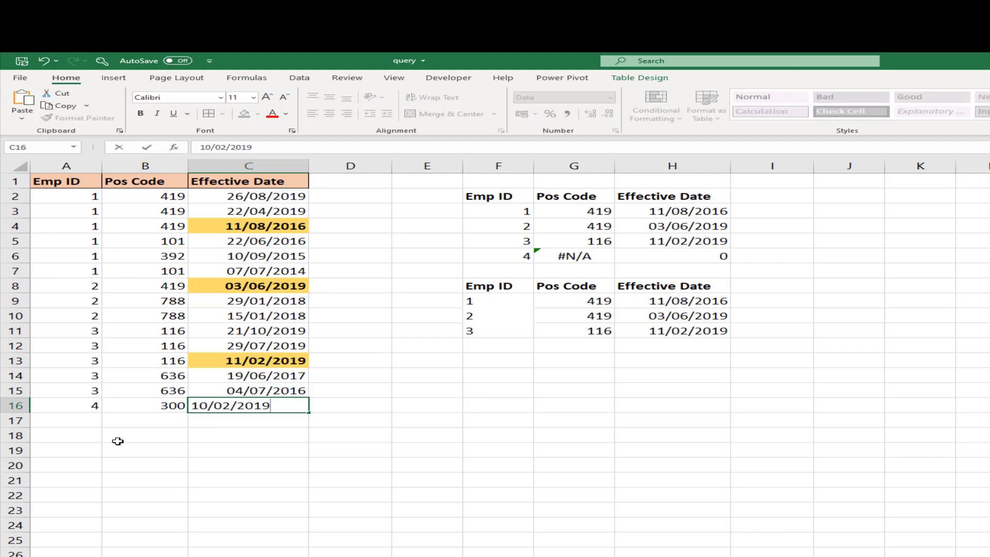
key(Return)
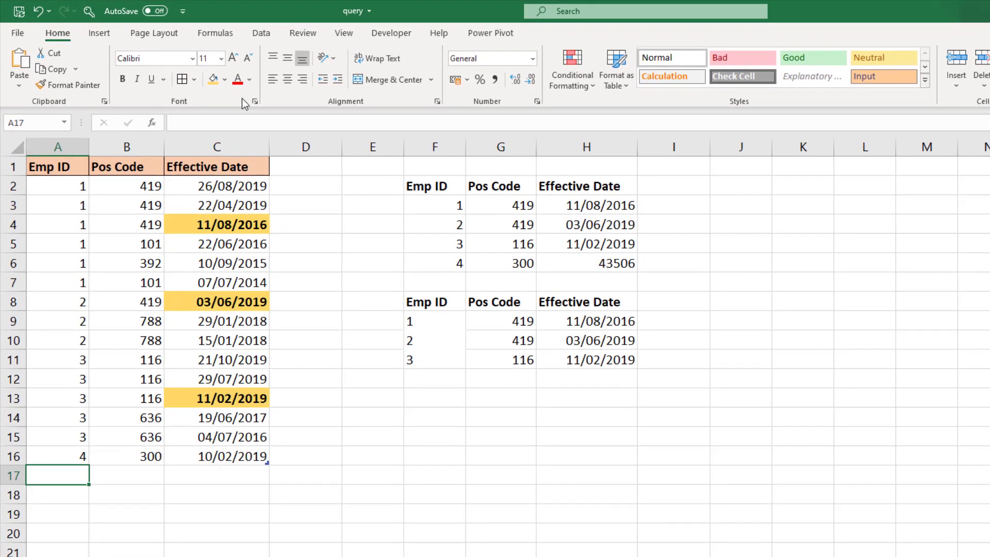
Step: Refresh all queries, then fill G11:H11 down to row 12 for Emp ID 4
click(261, 34)
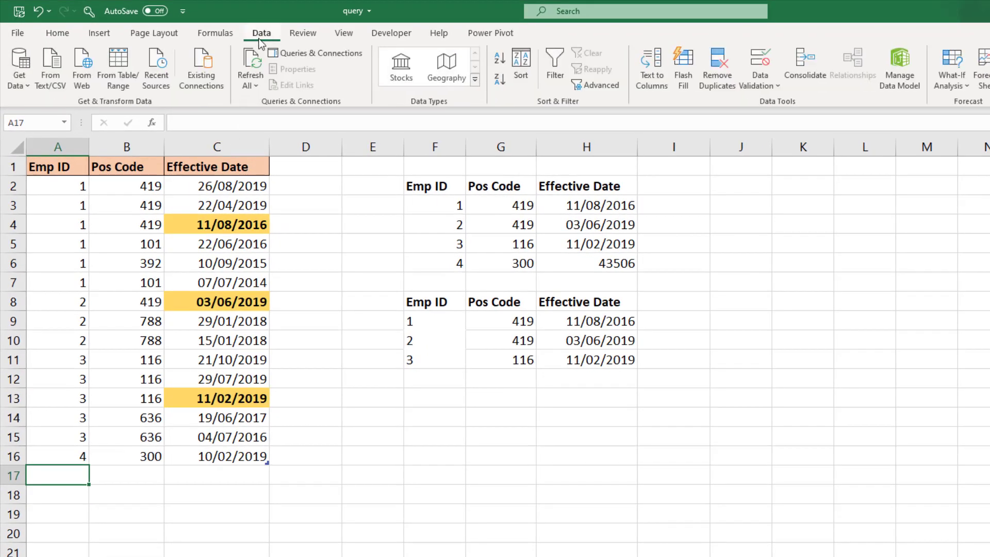
click(259, 84)
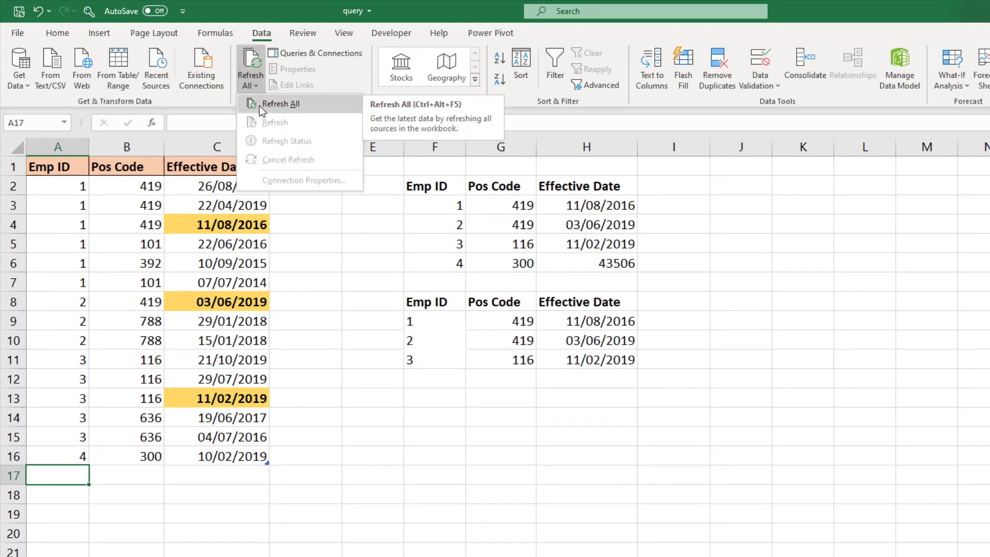
click(259, 106)
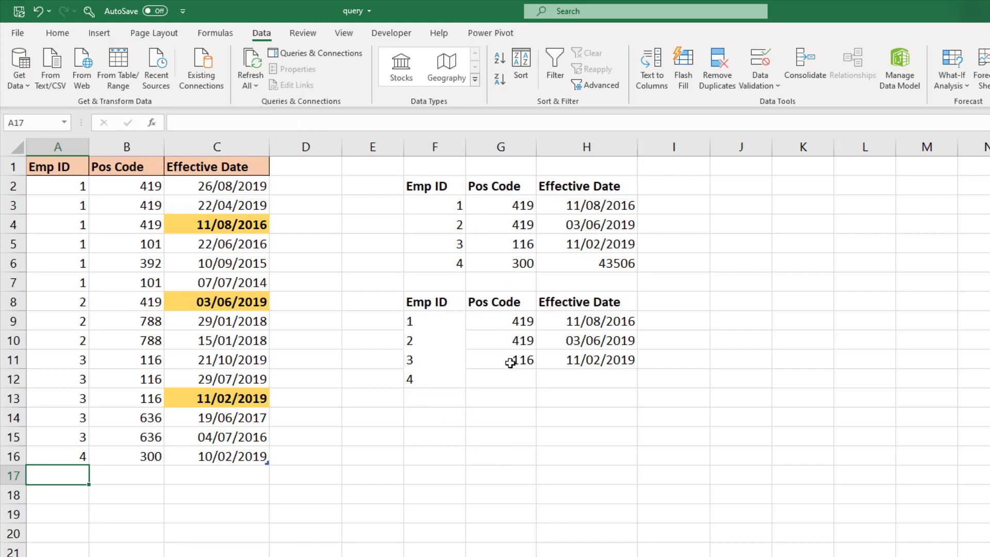
mouse_move(510, 363)
mouse_down()
mouse_move(601, 362)
mouse_move(638, 386)
mouse_up()
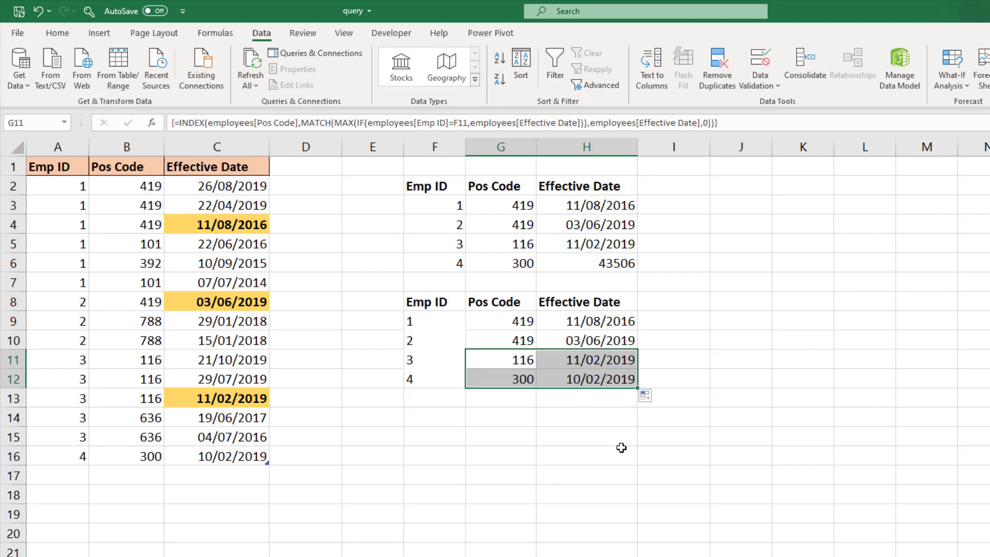
click(621, 447)
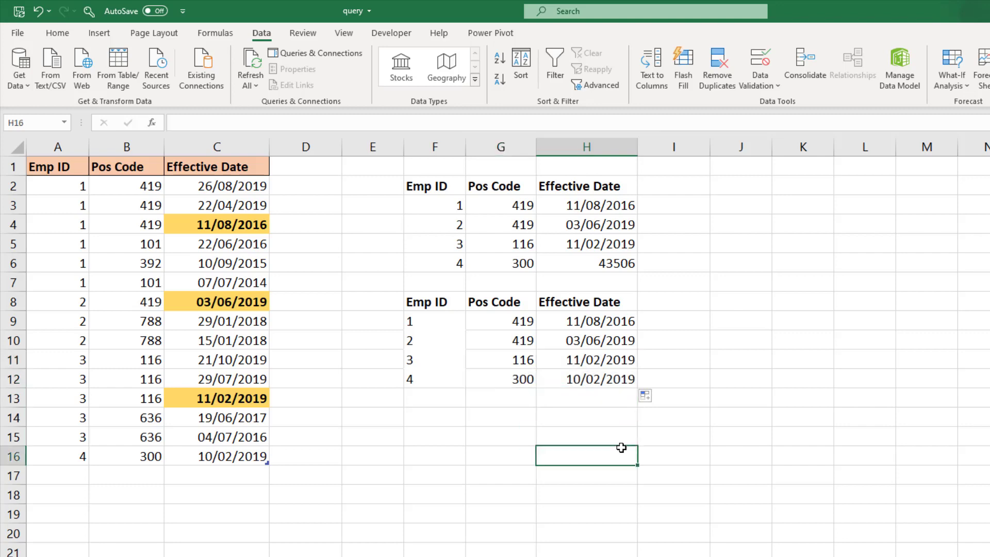